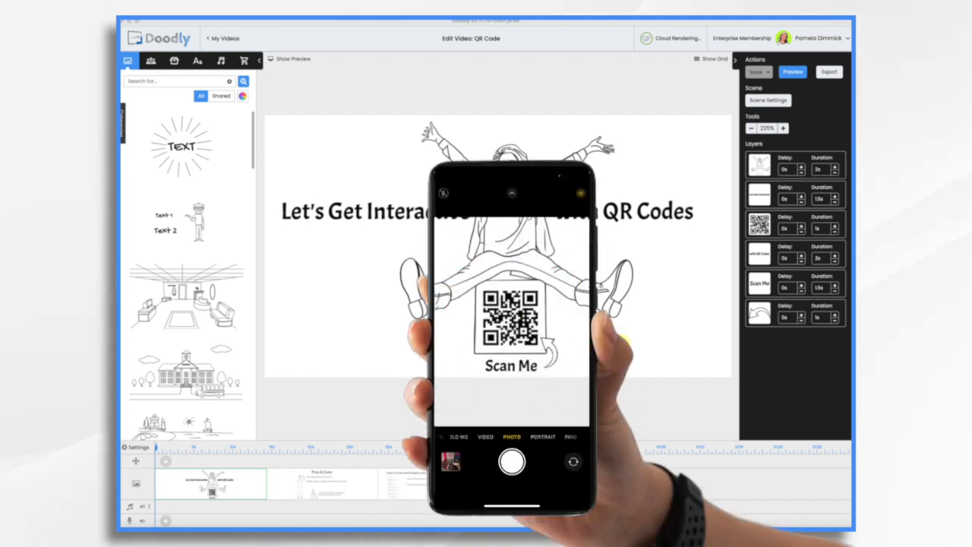
Review the Pros & Cons scene and the How to Create and Configure a QR Code scene.
click(361, 483)
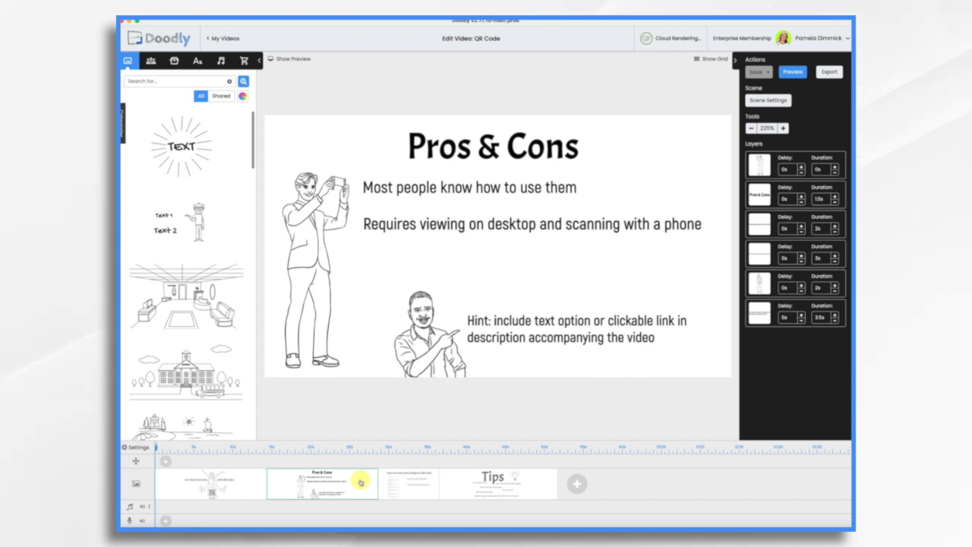
click(408, 486)
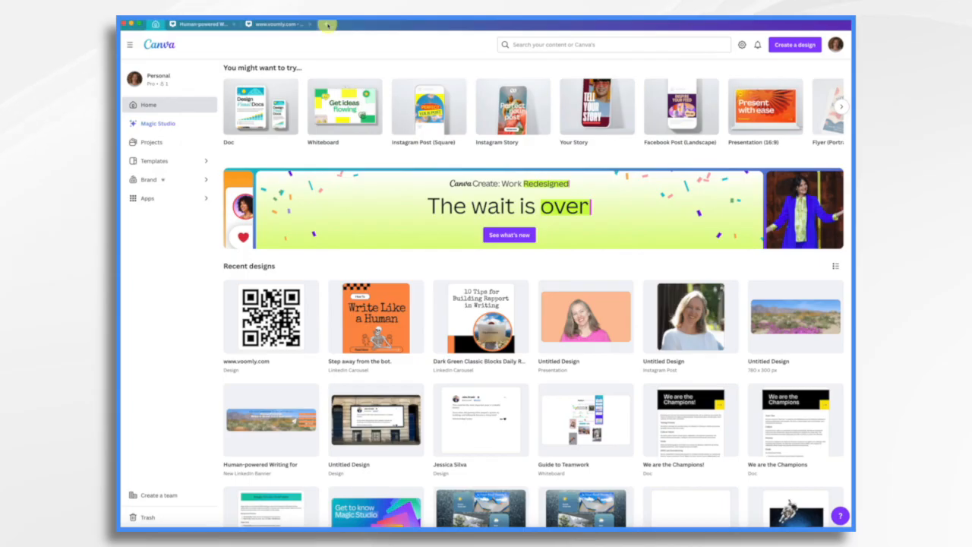
Switch to Canva, create an Instagram Post (Square) design, and open the QR Code app found by searching elements for "qr code generator".
click(326, 25)
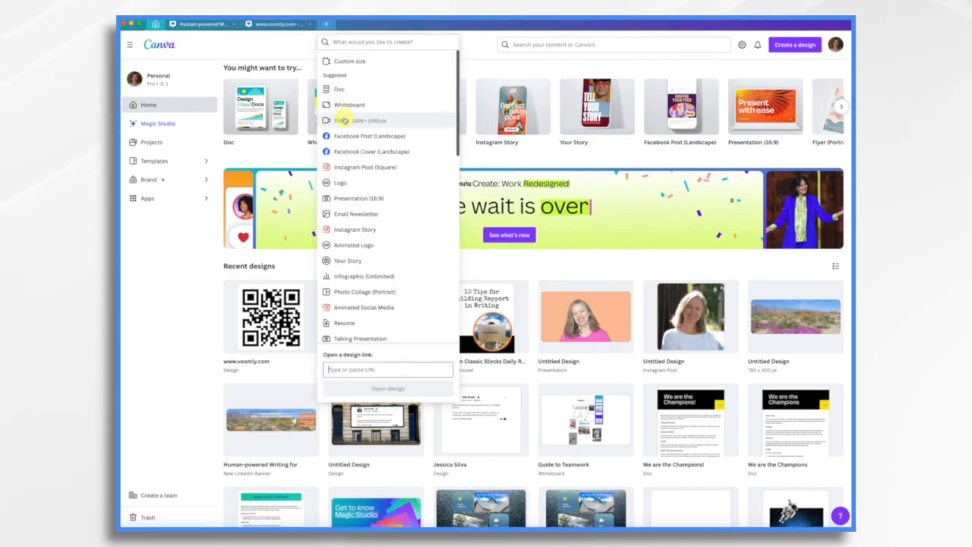
click(361, 168)
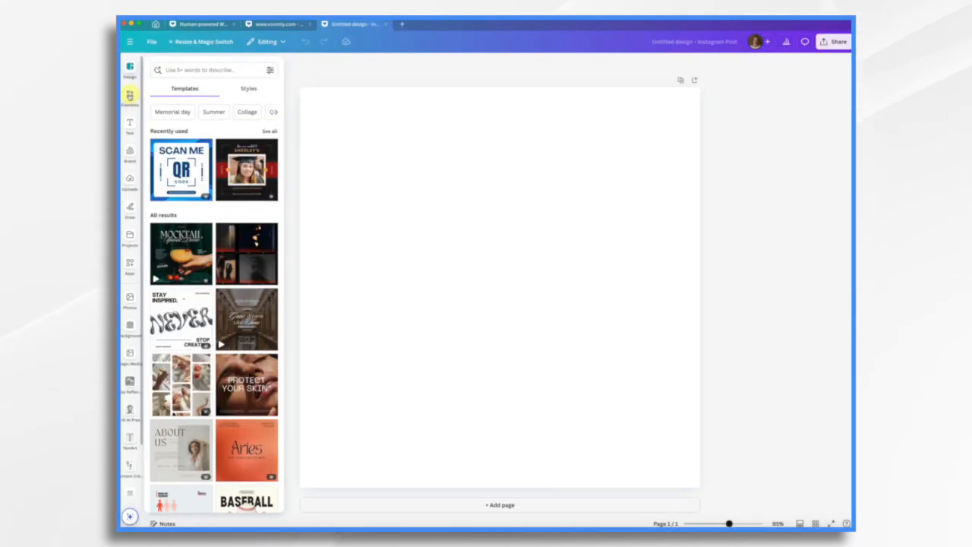
click(129, 95)
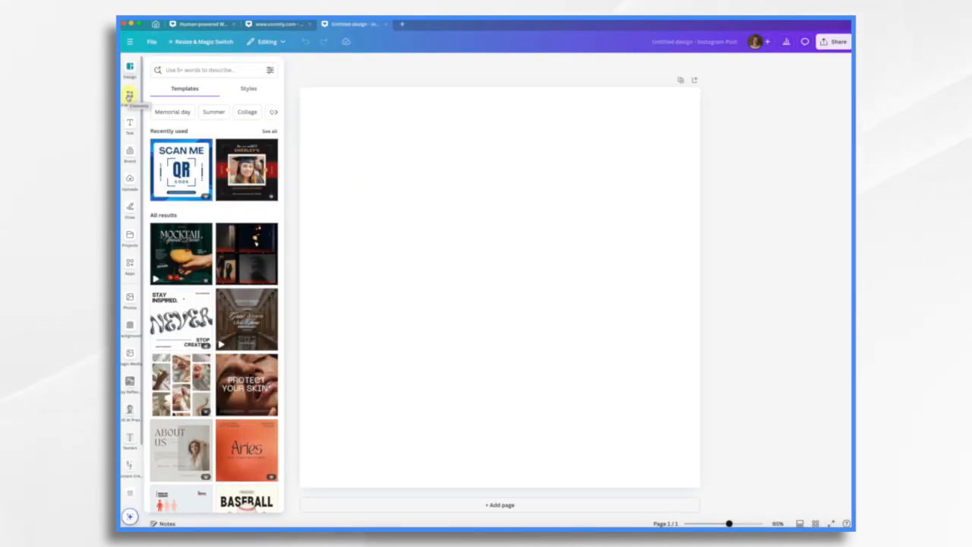
click(190, 67)
text(qr)
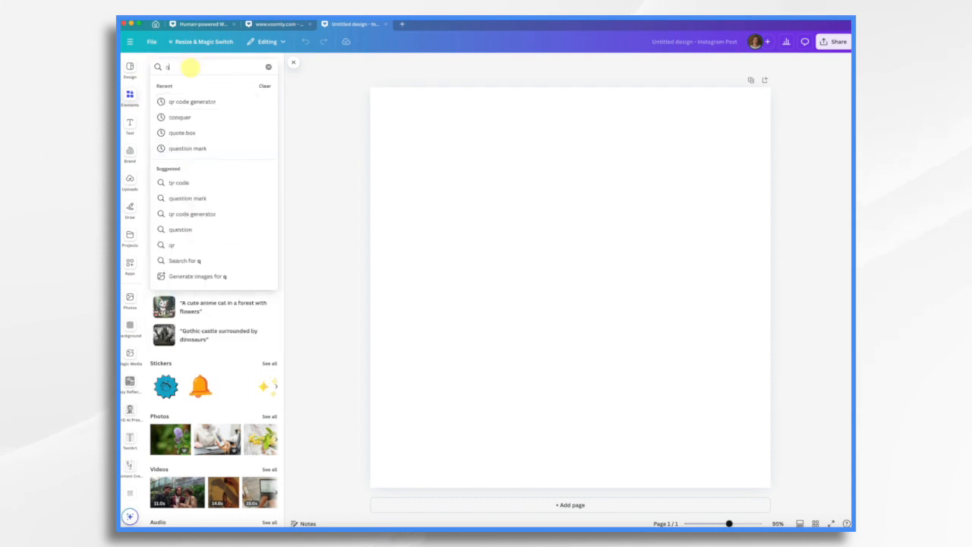
click(196, 104)
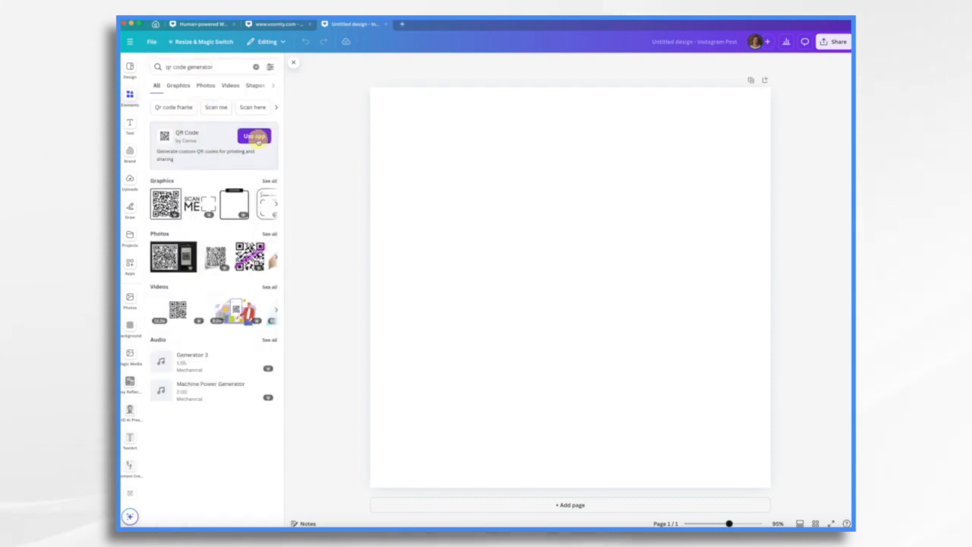
click(257, 136)
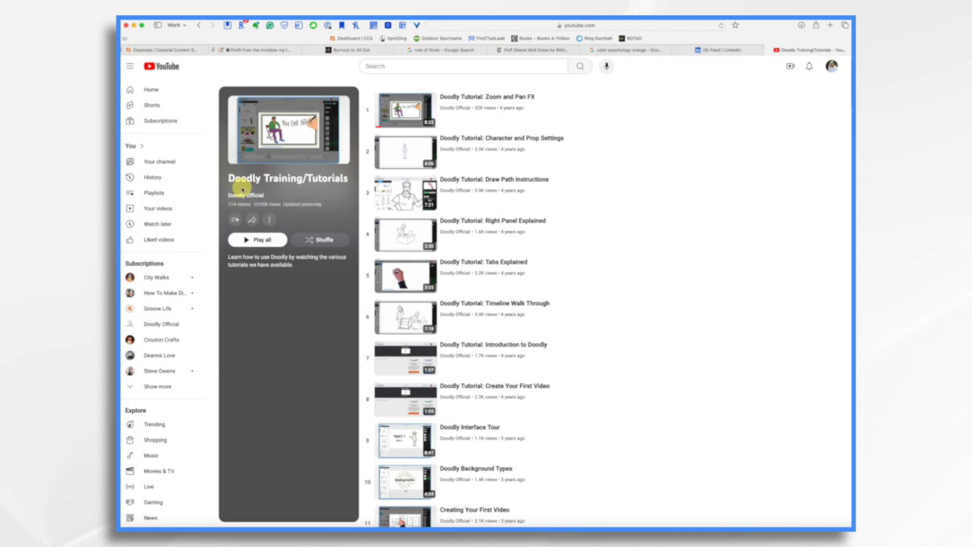
Switch to YouTube and copy the share link of the Doodly Training/Tutorials playlist.
click(251, 221)
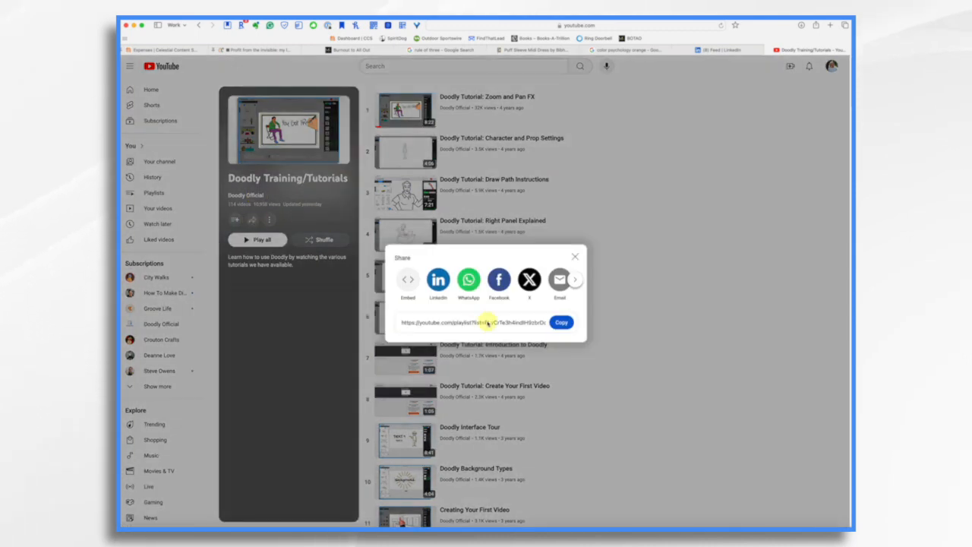
click(563, 322)
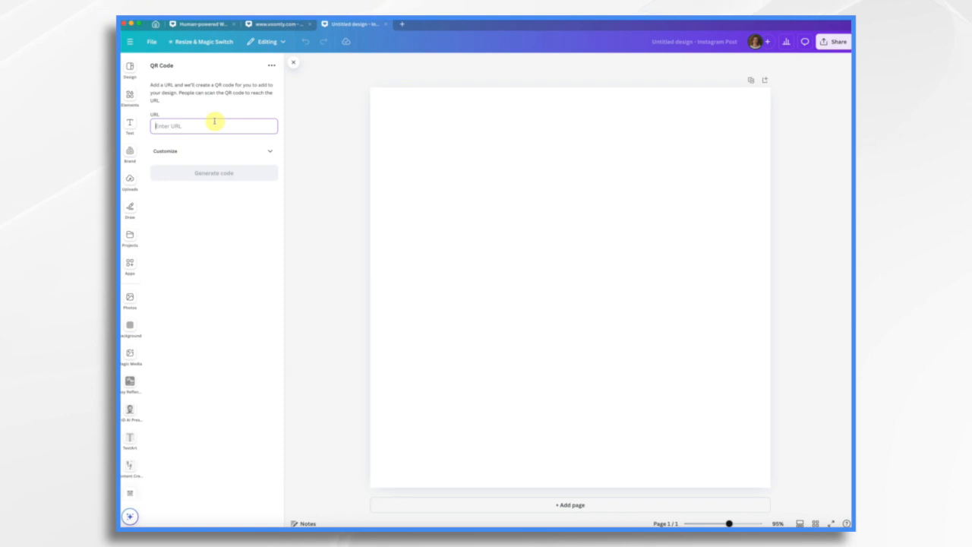
Back in Canva, generate a QR code from the copied playlist link and enlarge it to fill the page.
click(215, 124)
key(super+v)
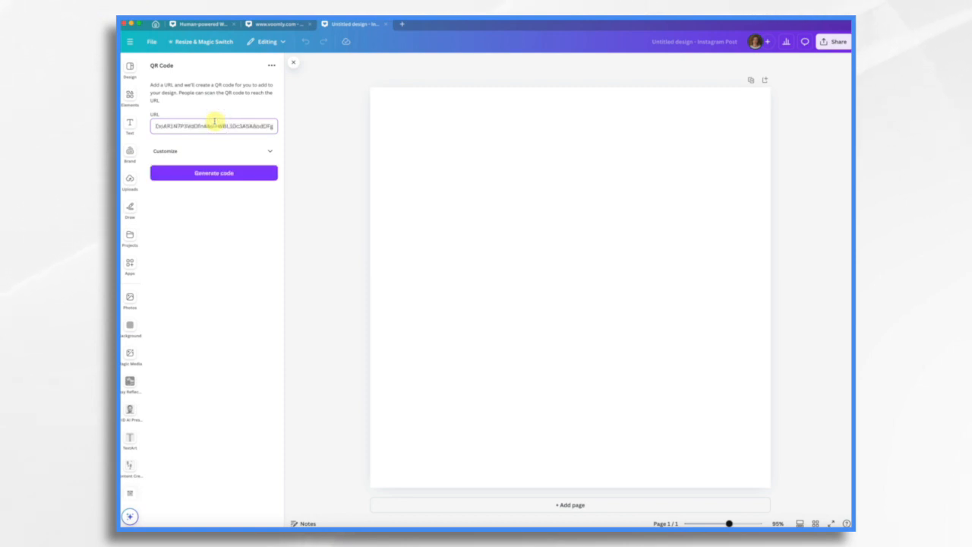
click(222, 173)
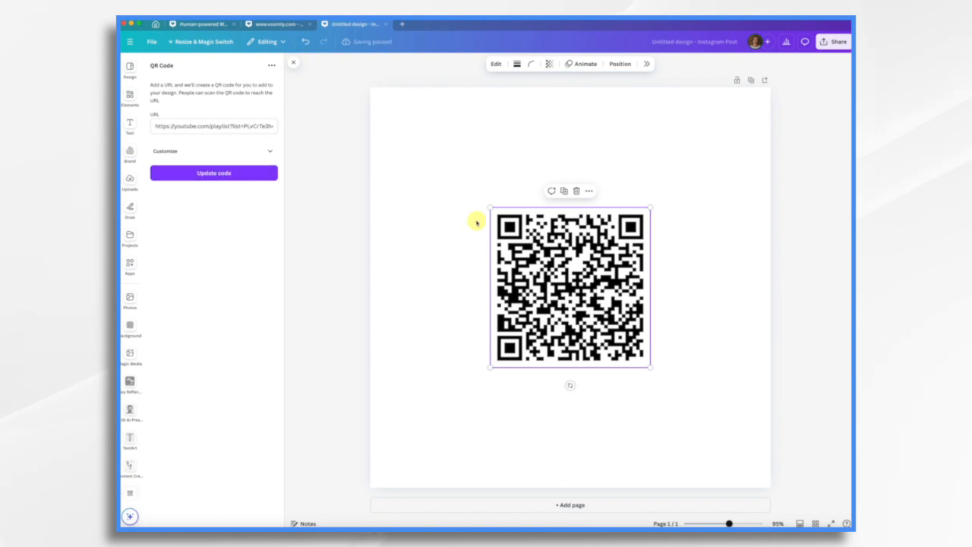
drag(490, 207, 373, 90)
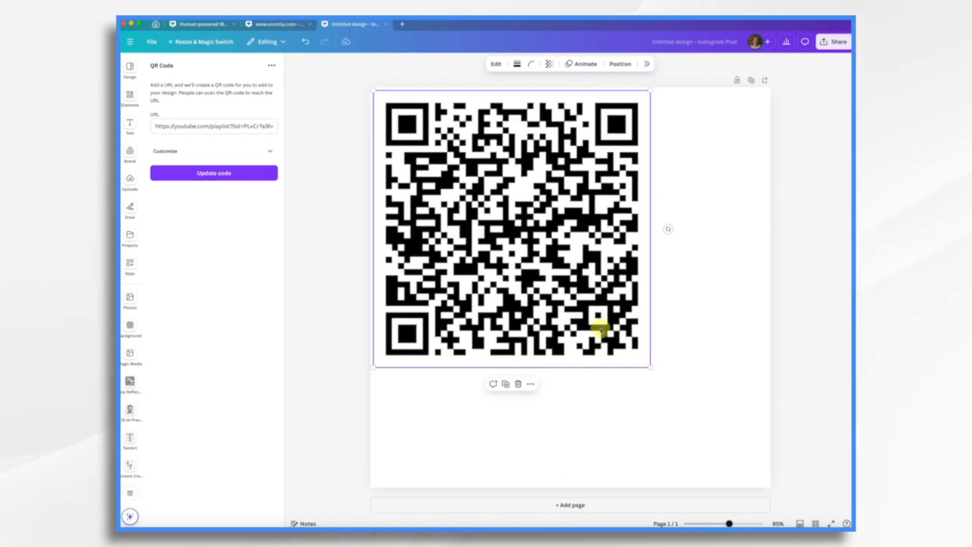
drag(650, 368, 778, 480)
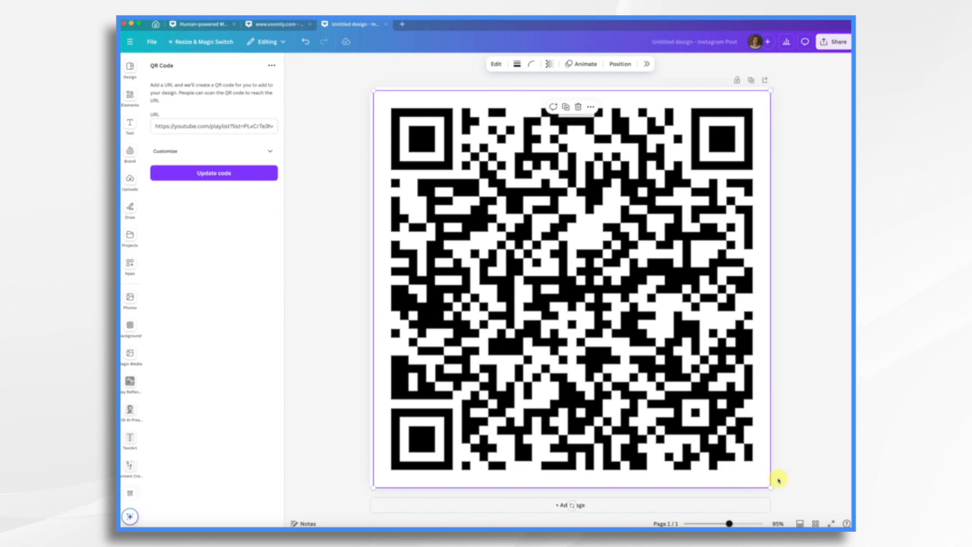
Download the QR code design as a PNG and save it to the Desktop as "Doodly Official TUtorial Playlist".
click(822, 41)
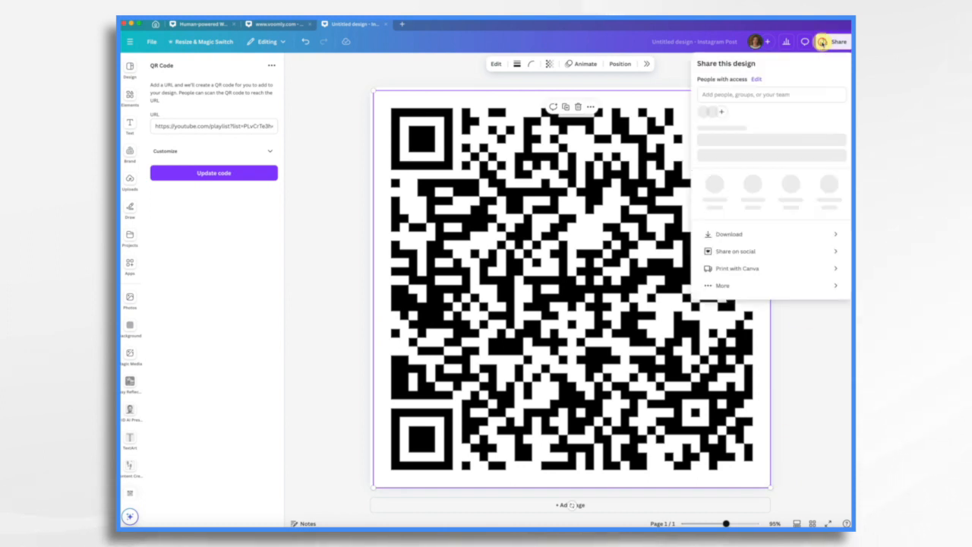
click(764, 241)
click(772, 203)
text(Doodly Official TUtorial Playlist)
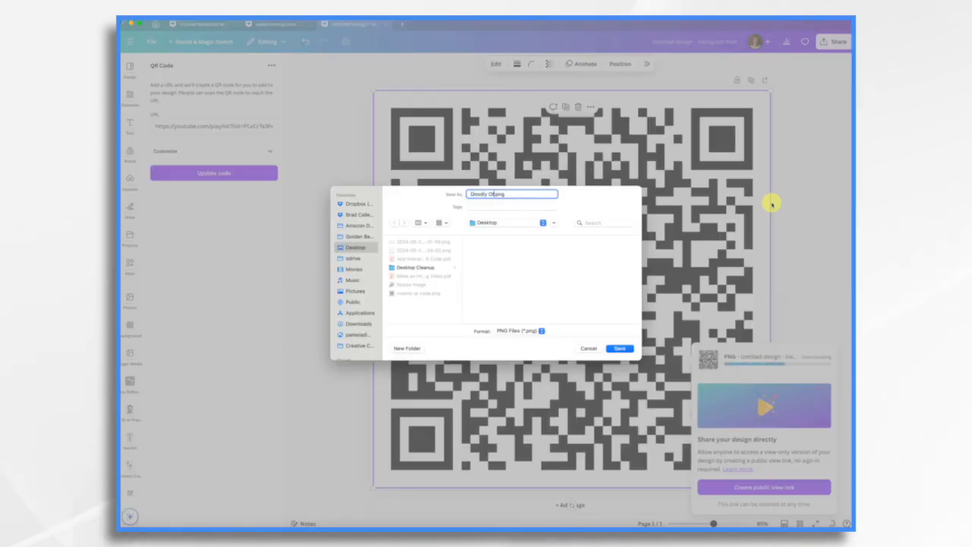
click(620, 348)
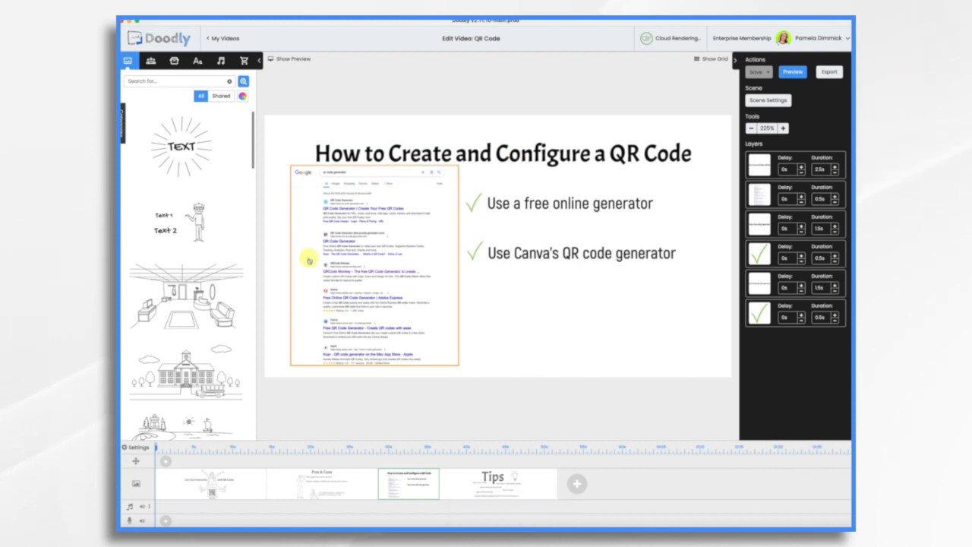
Switch to Doodly, add a new scene after the Tips scene, and upload the "Doodly Official TUtorial Playlist" PNG as a prop.
click(458, 406)
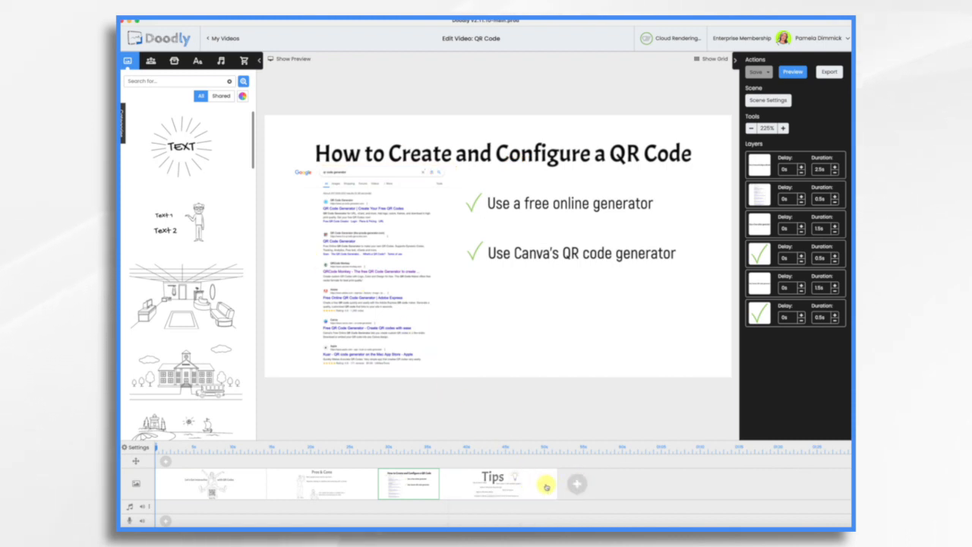
click(574, 488)
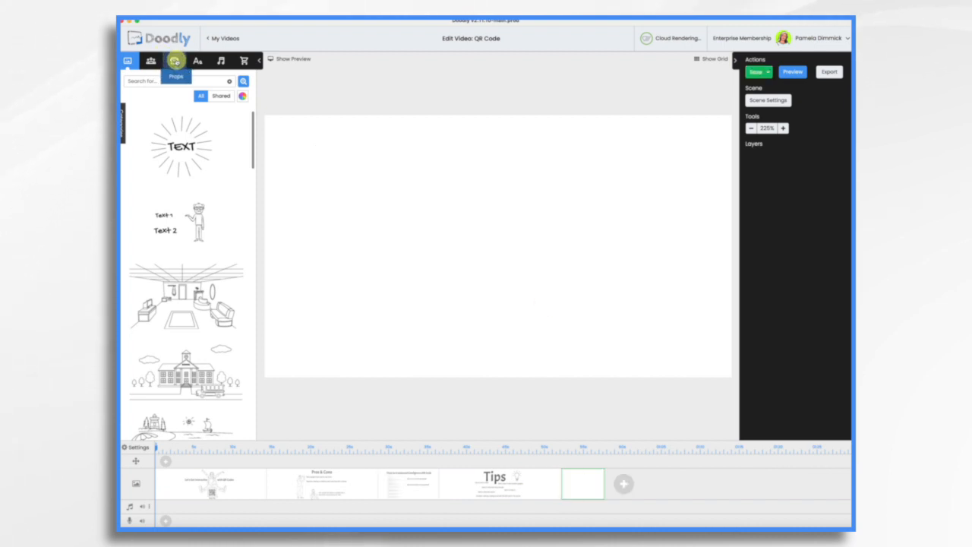
click(174, 60)
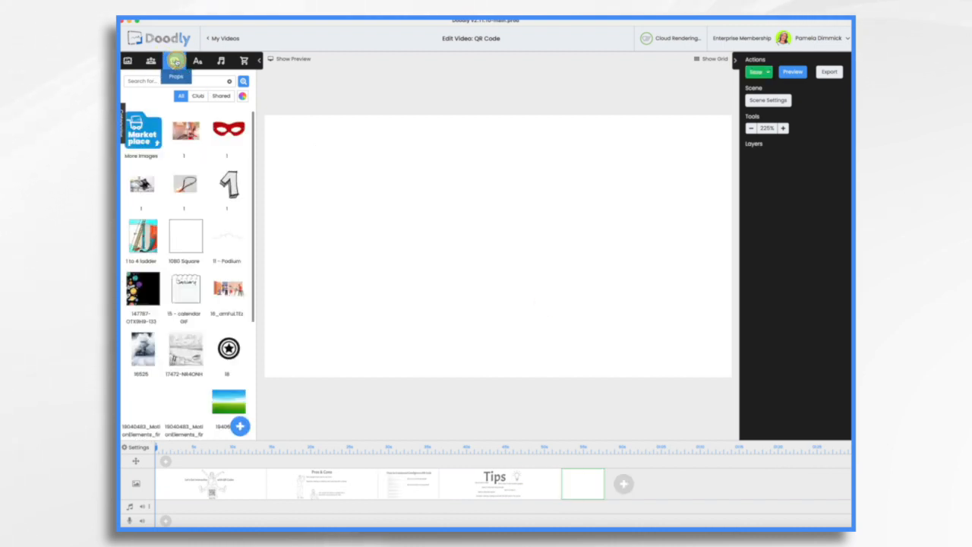
click(241, 428)
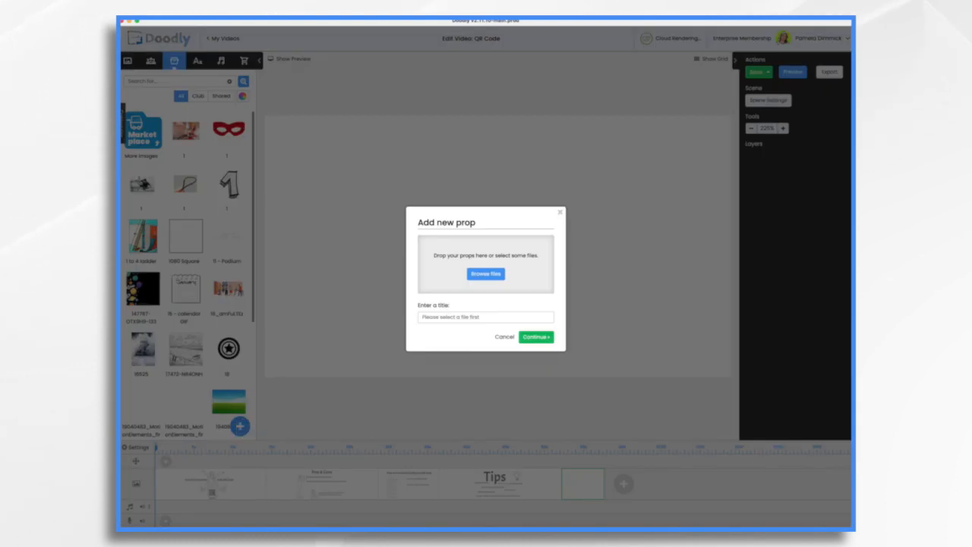
drag(851, 130, 522, 256)
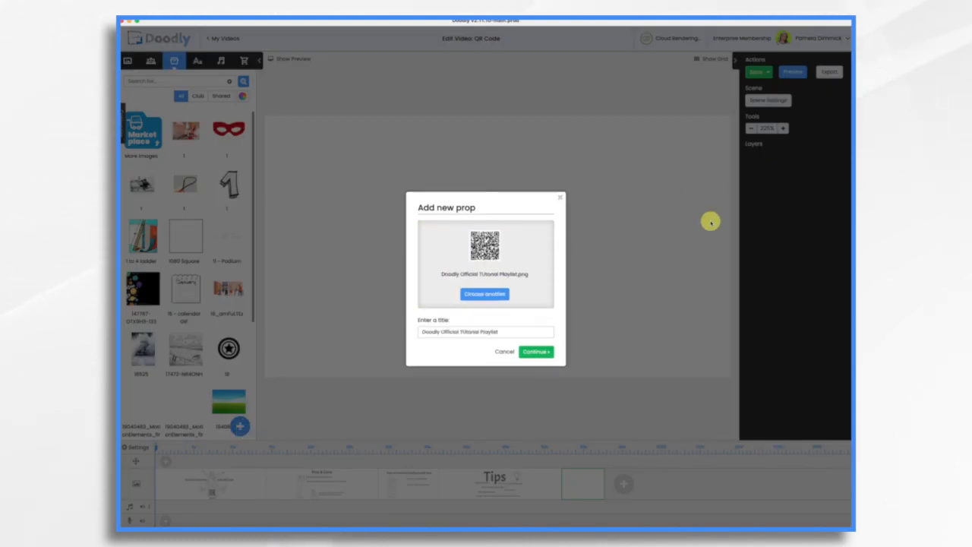
click(534, 352)
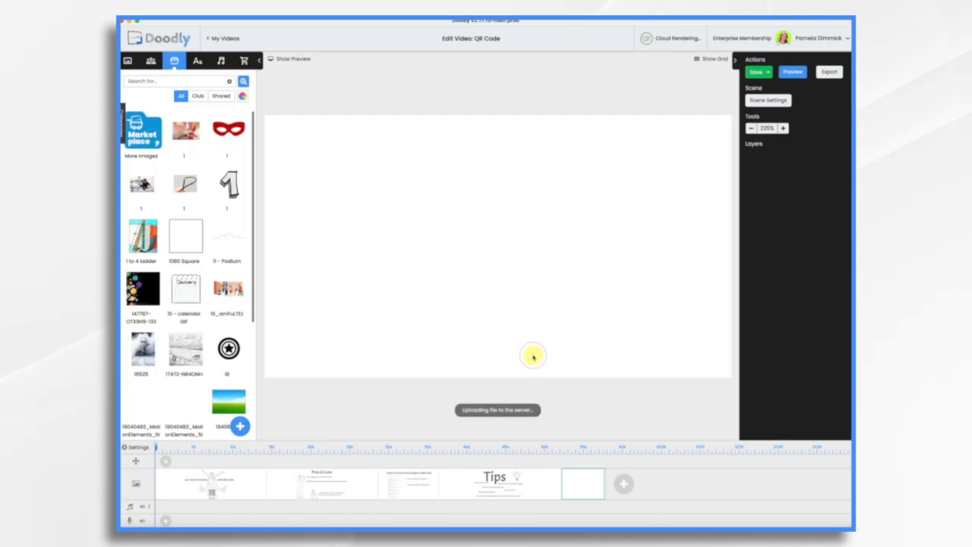
Enlarge and centre the QR code on the new scene and add the text "Scan for more tutorials from Doodly Official" above it.
drag(419, 155, 335, 122)
drag(443, 168, 475, 218)
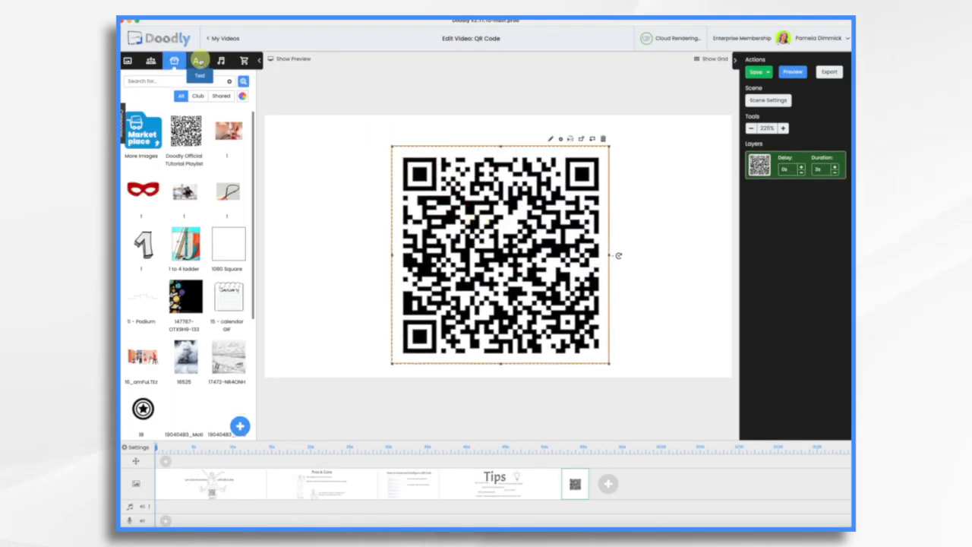
click(197, 61)
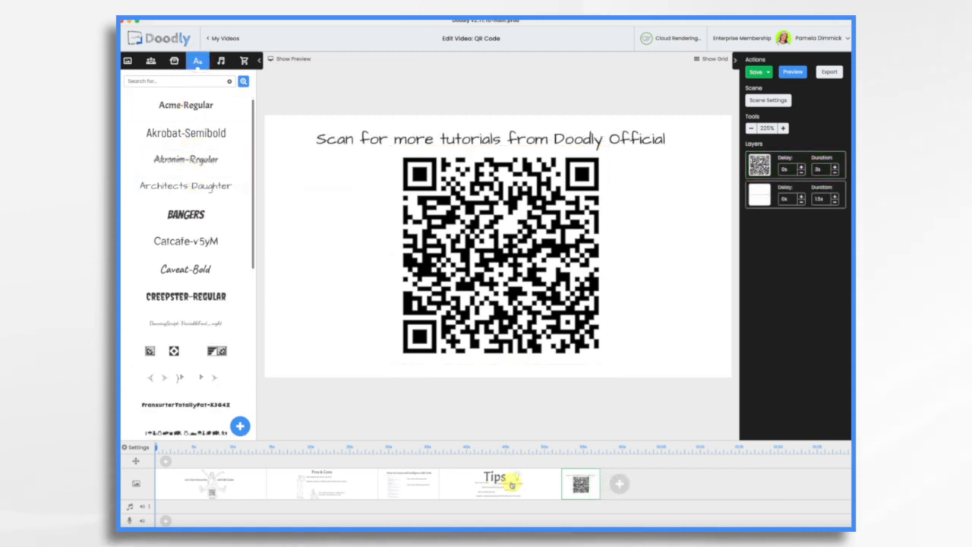
Review the Tips scene and the opening scene, and preview the video through the Pros & Cons part.
click(511, 483)
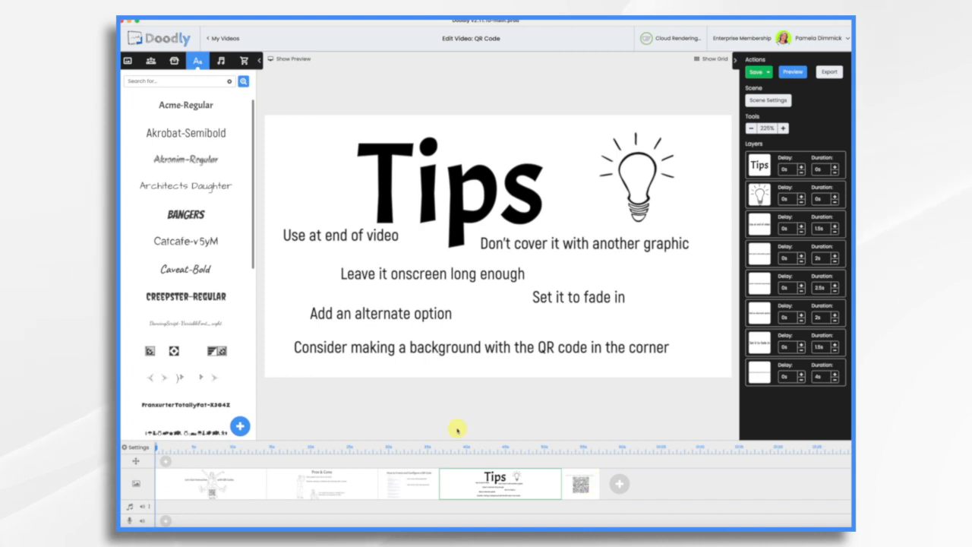
click(224, 490)
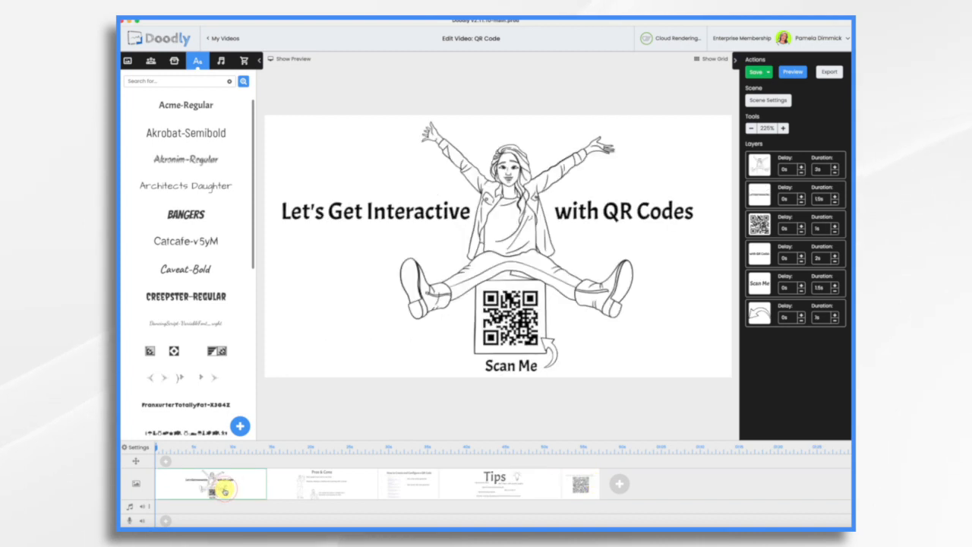
click(796, 72)
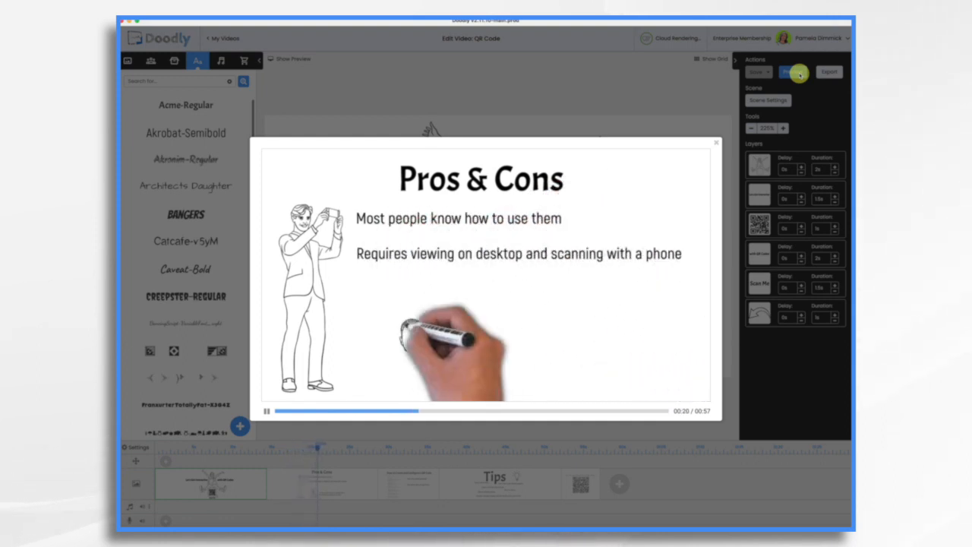
click(715, 142)
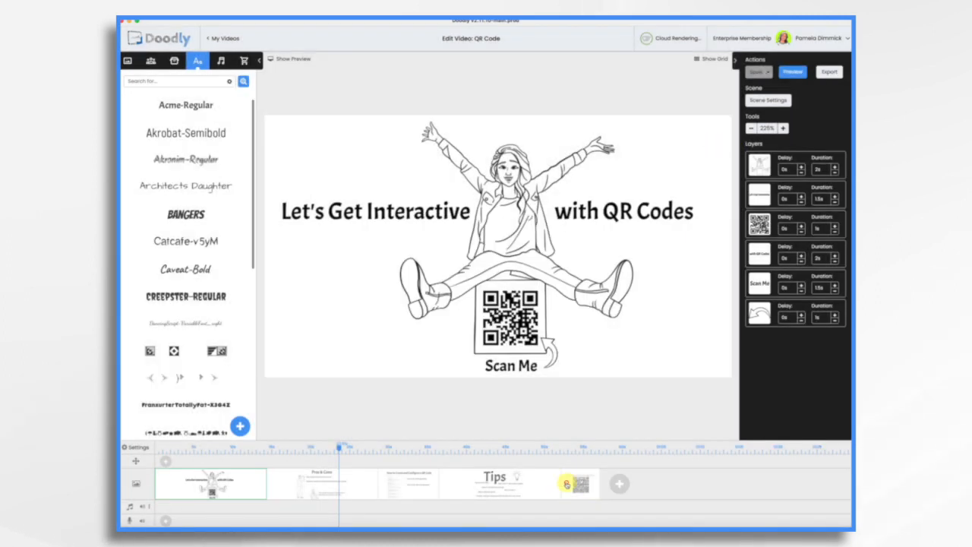
Increase the extra time in the scene settings of the final QR code scene and apply the change.
click(566, 484)
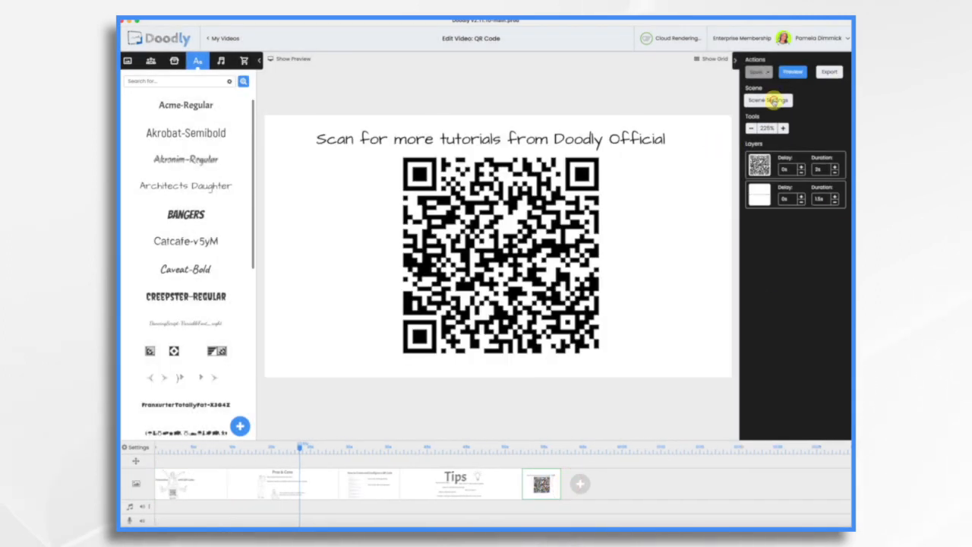
click(769, 101)
click(566, 233)
key(BackSpace)
key(BackSpace)
key(BackSpace)
key(BackSpace)
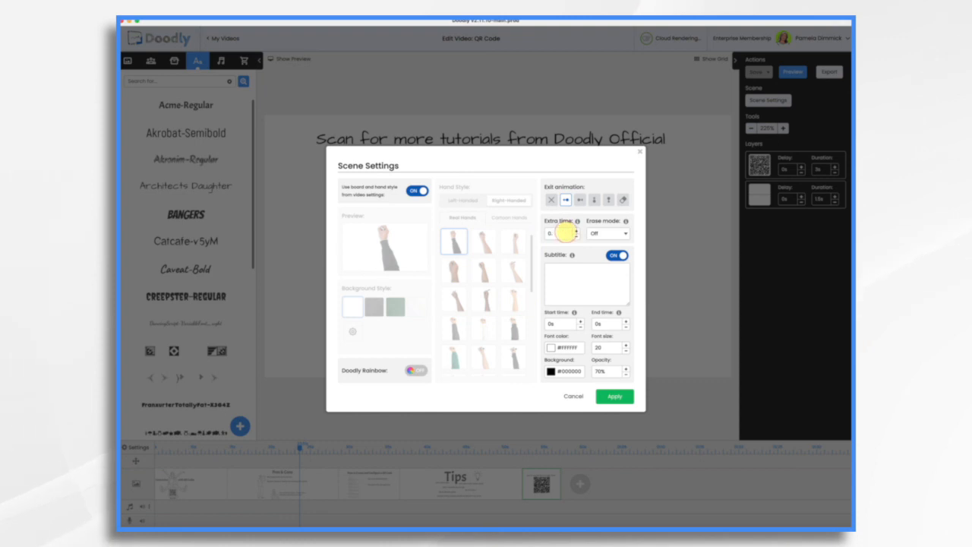
click(609, 392)
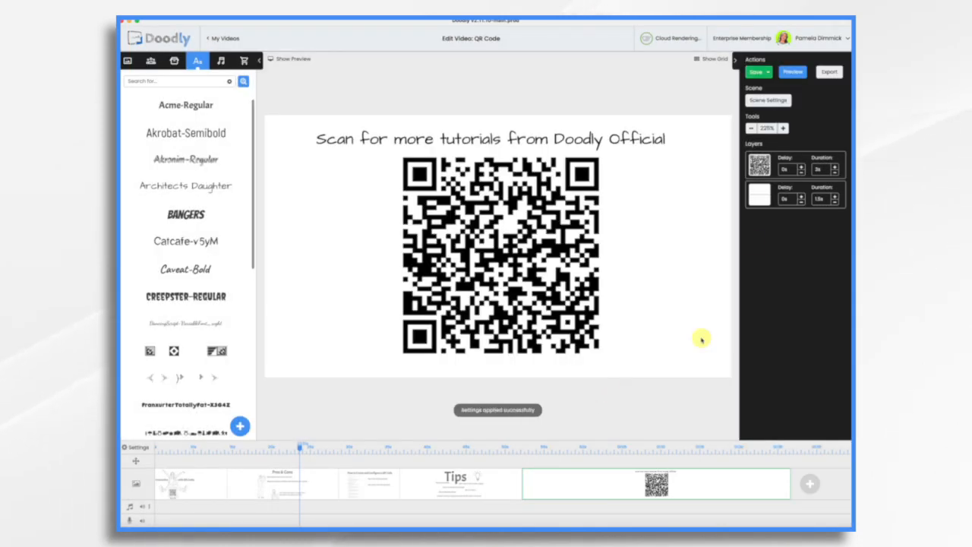
Review the Tips scene and the final QR code scene, and select the arrow beside "Scan Me" in the opening scene.
click(482, 481)
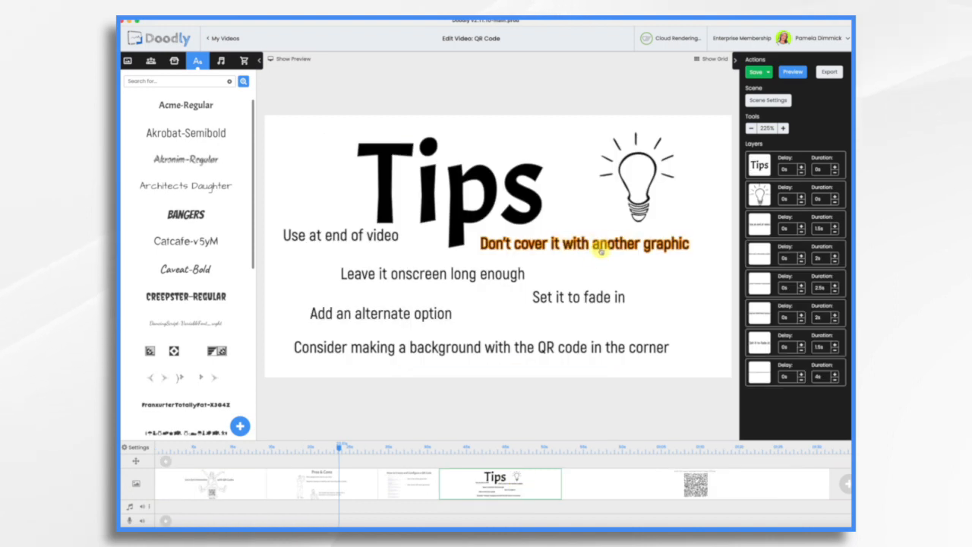
click(647, 484)
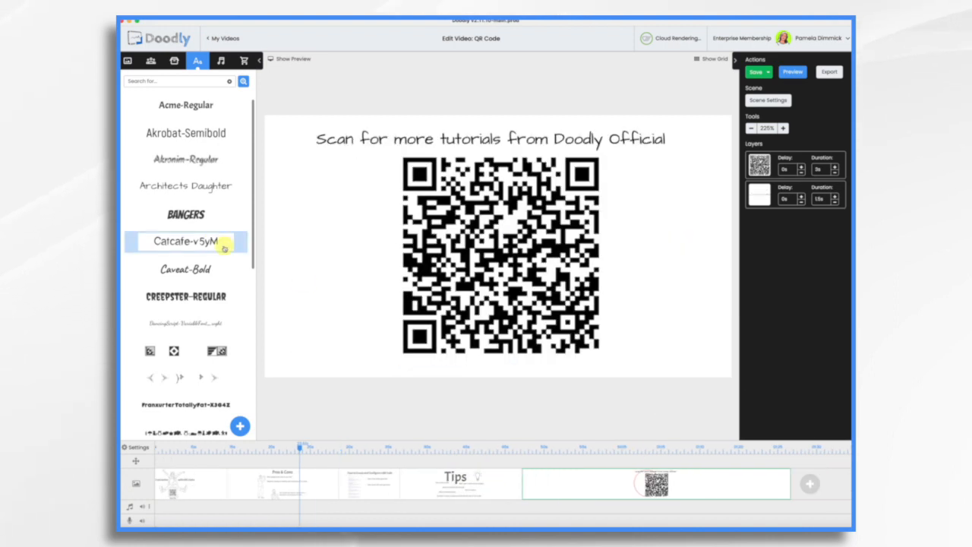
click(203, 494)
click(552, 351)
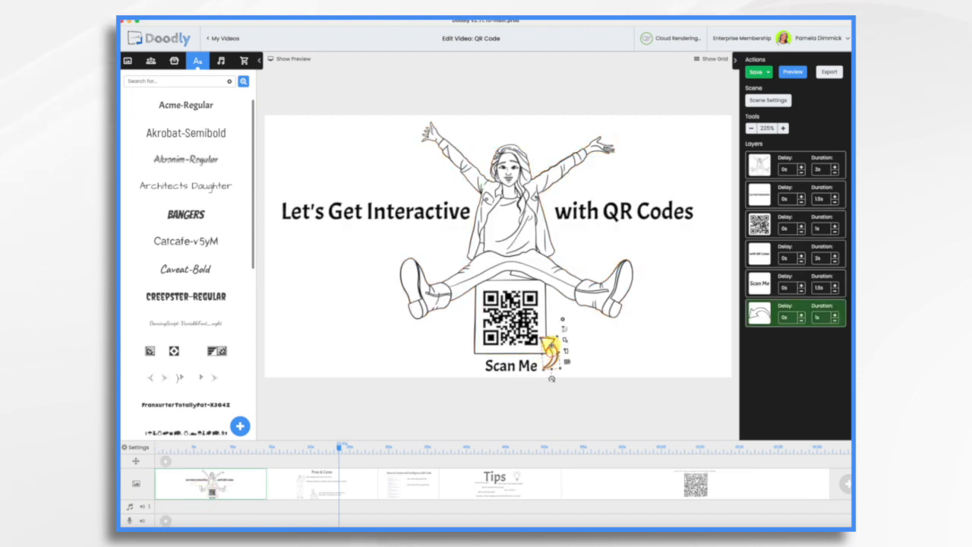
Enlarge the arrow in the opening scene so it overlaps the QR code, and move the "Scan Me" text to the left.
mouse_move(542, 337)
mouse_down()
mouse_move(509, 319)
mouse_move(543, 325)
mouse_up()
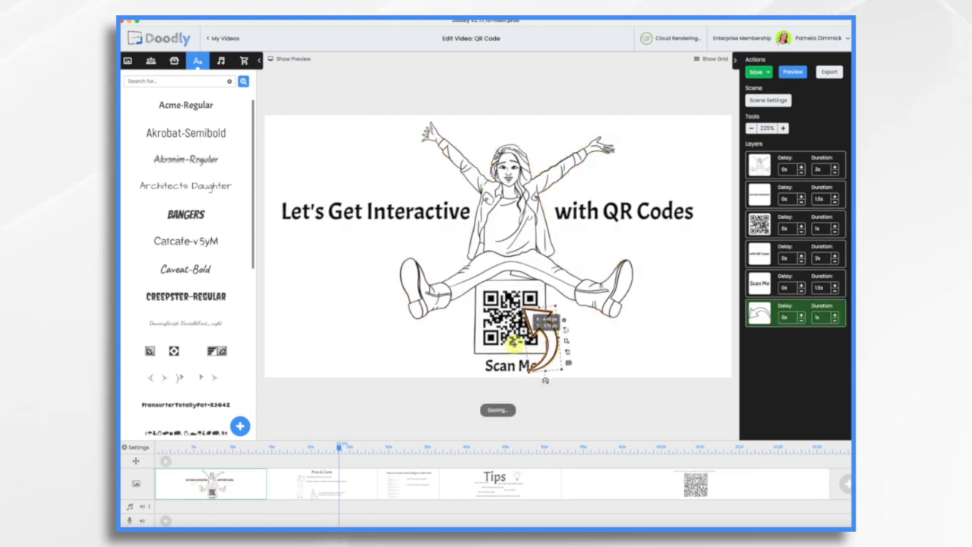
drag(512, 365, 495, 365)
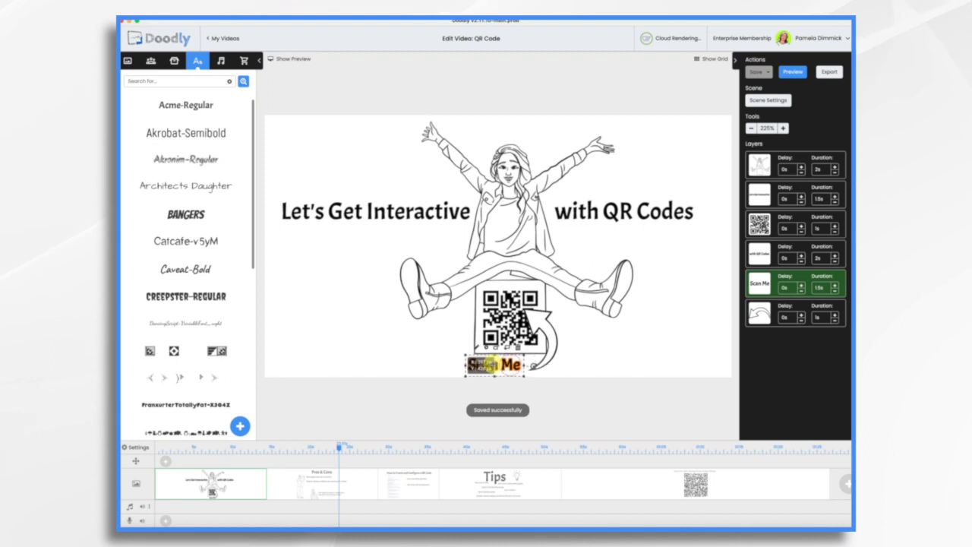
click(597, 341)
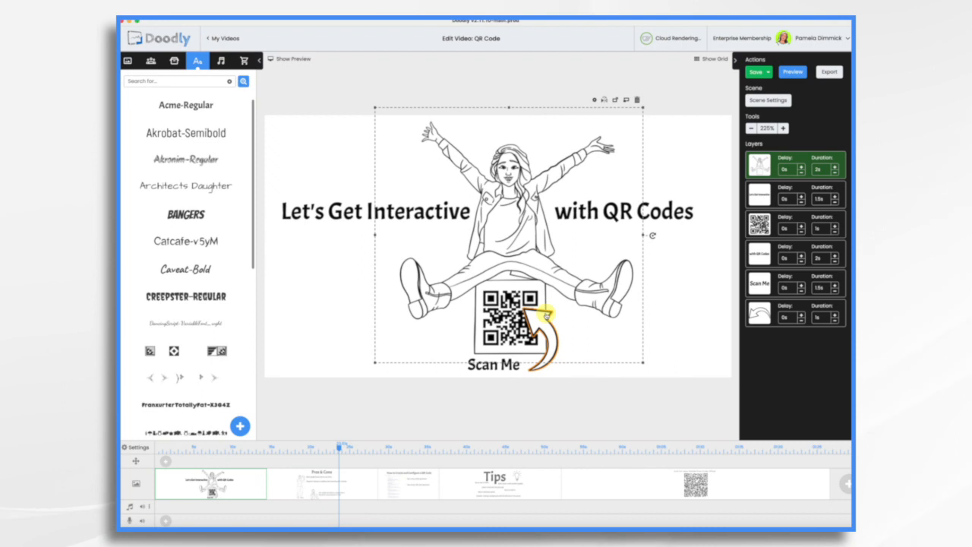
Review the "Set it to fade in" line in the Tips scene and preview the final QR code scene.
click(521, 490)
click(562, 296)
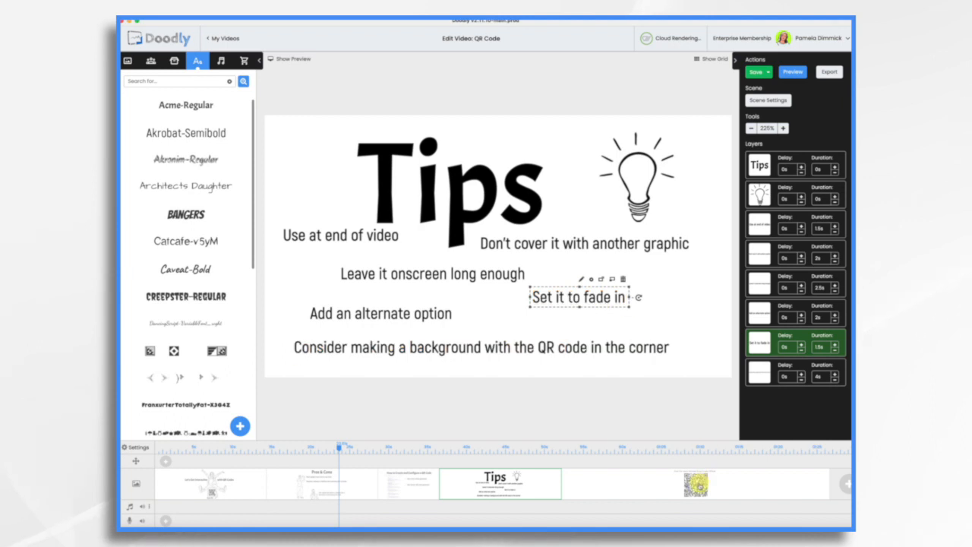
click(696, 480)
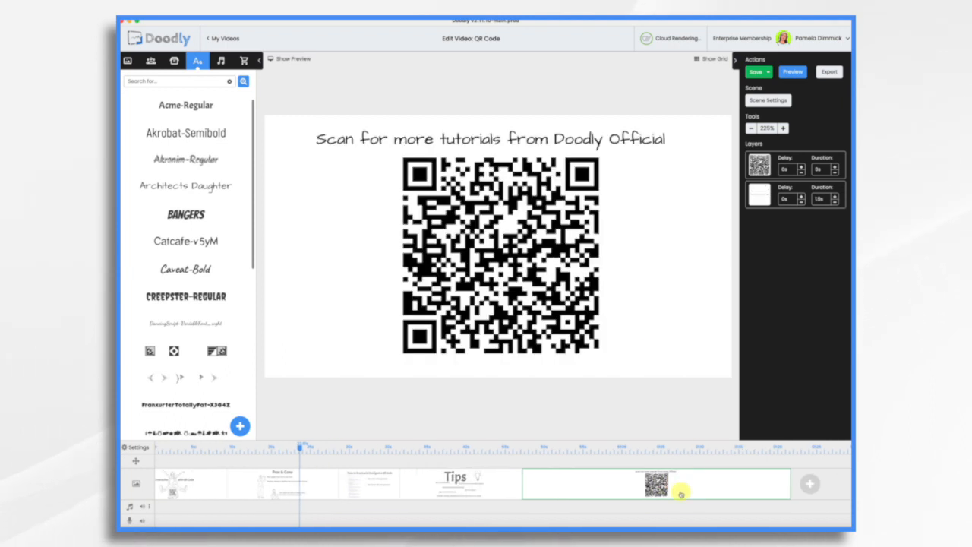
right_click(679, 486)
click(703, 421)
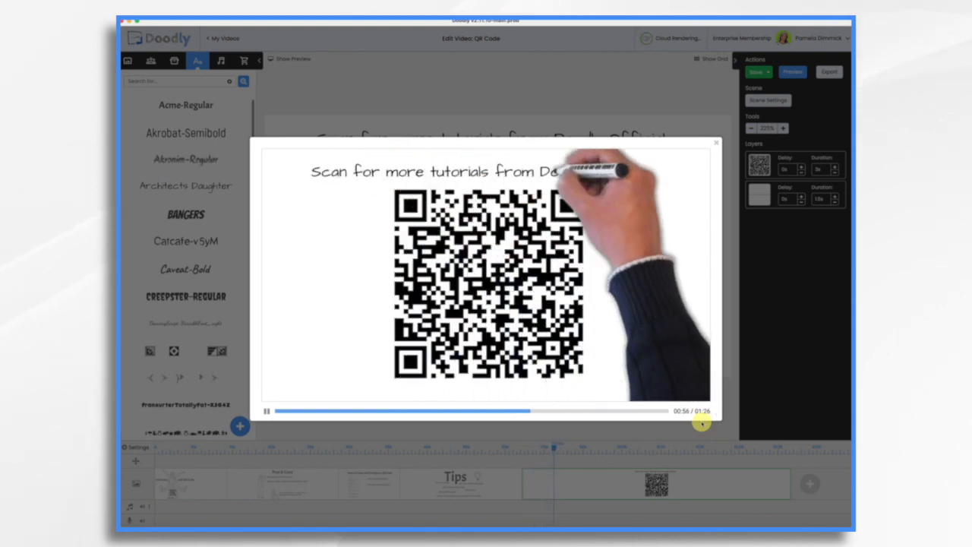
click(716, 142)
Edit the QR code asset, trying a size-75 draw path around its upper-left square, and save it with the reveal mode set to Fade.
click(504, 238)
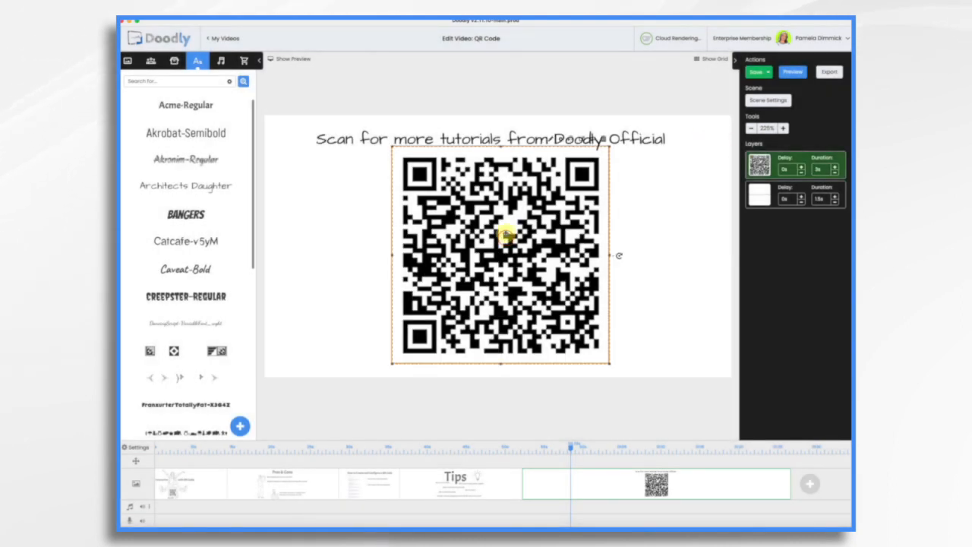
double_click(552, 140)
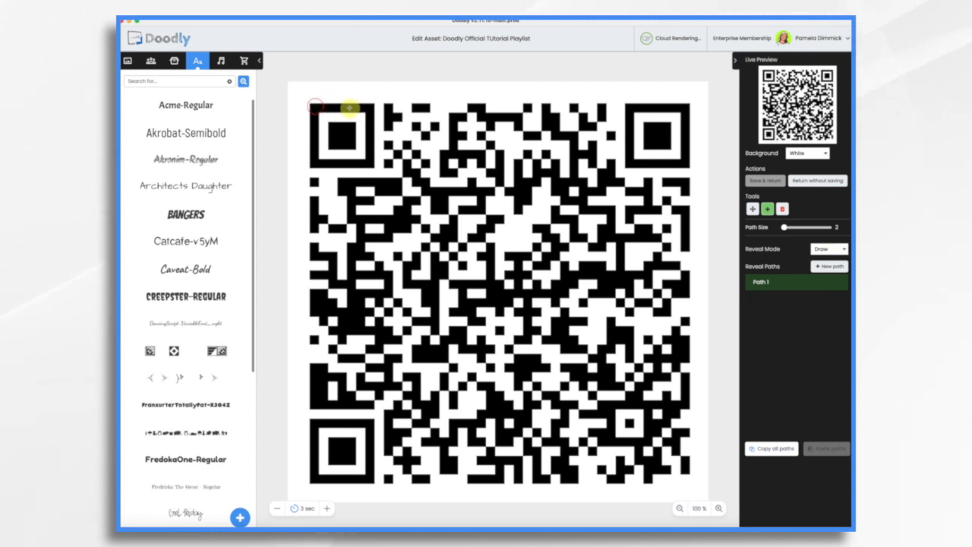
mouse_move(315, 106)
mouse_down()
mouse_move(370, 108)
mouse_move(371, 168)
mouse_move(315, 163)
mouse_move(315, 109)
mouse_up()
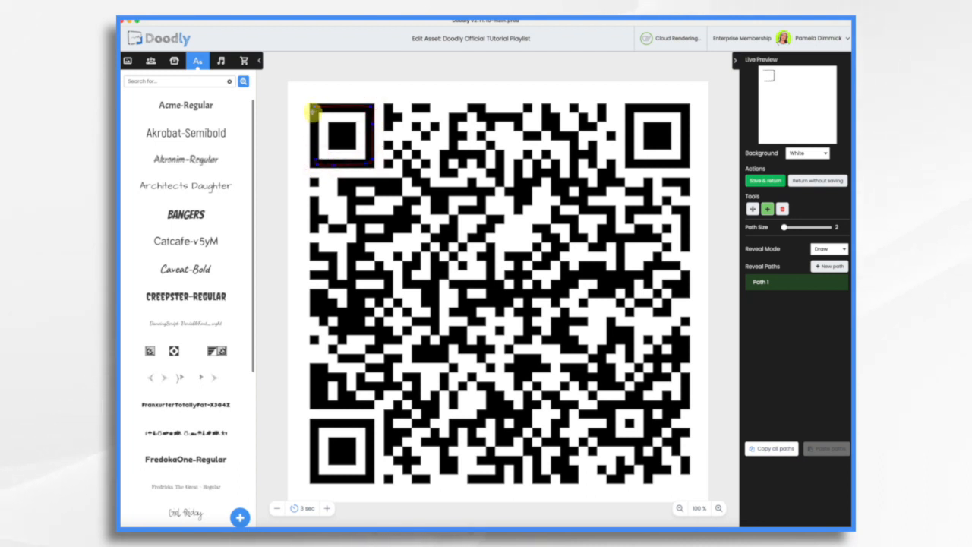
mouse_move(786, 228)
mouse_down()
mouse_move(813, 227)
mouse_move(796, 227)
mouse_up()
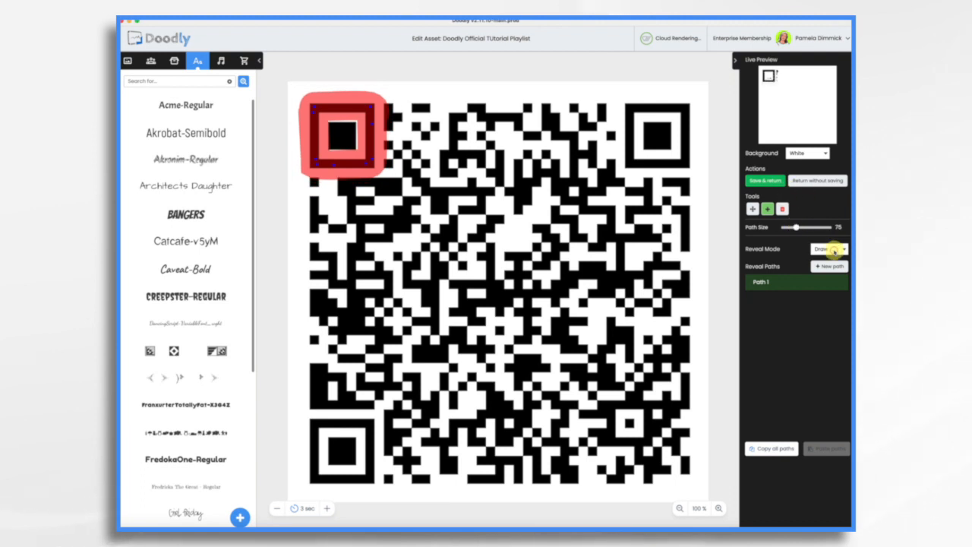
click(828, 262)
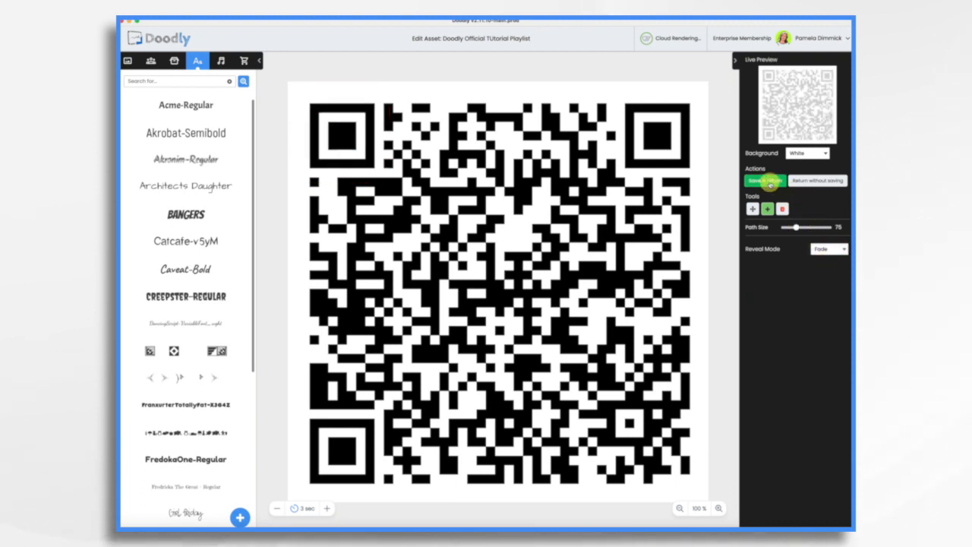
click(767, 182)
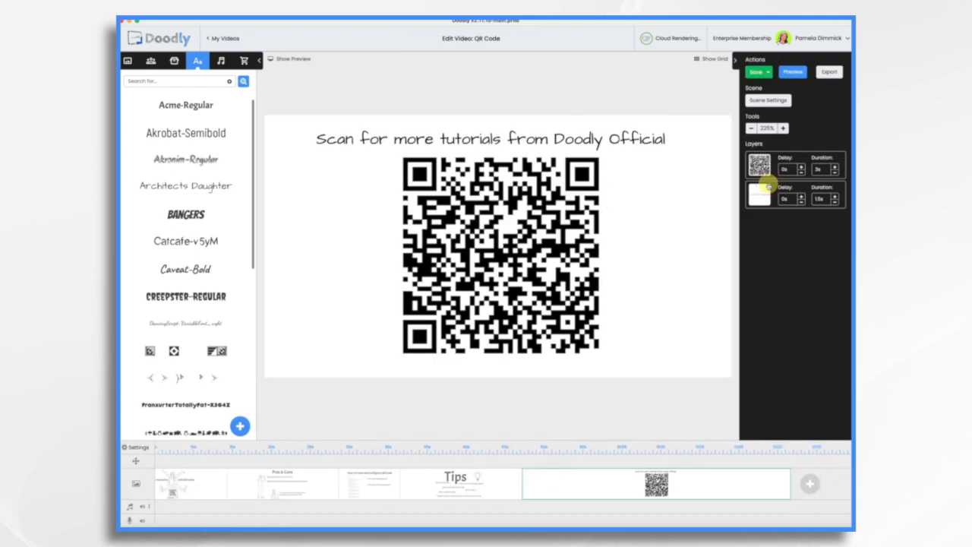
Preview the final QR code scene with the fade reveal and save the video.
right_click(575, 480)
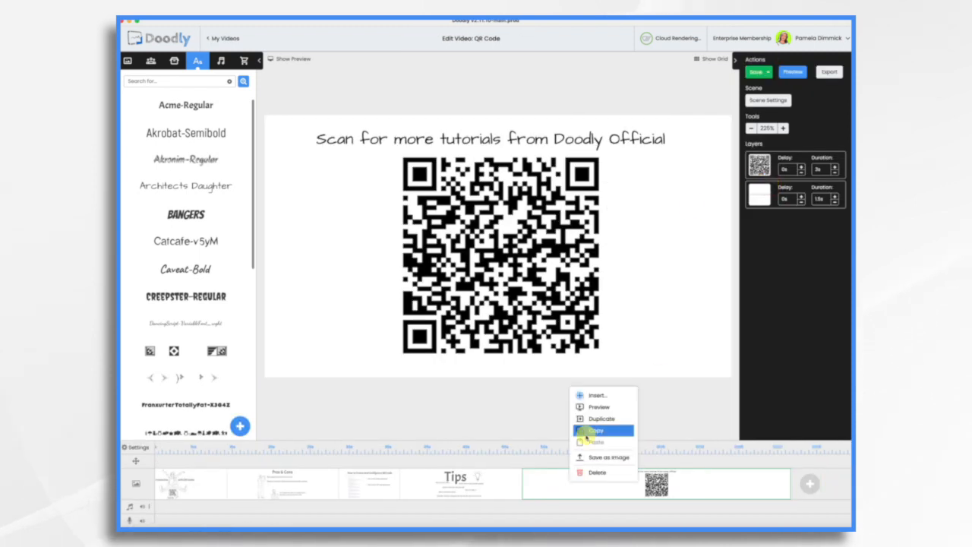
click(589, 408)
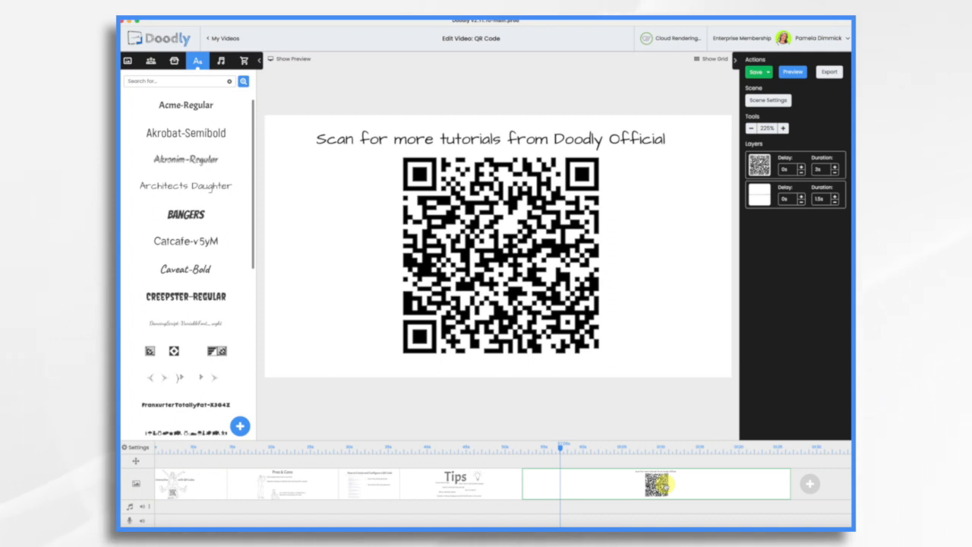
key(ctrl+s)
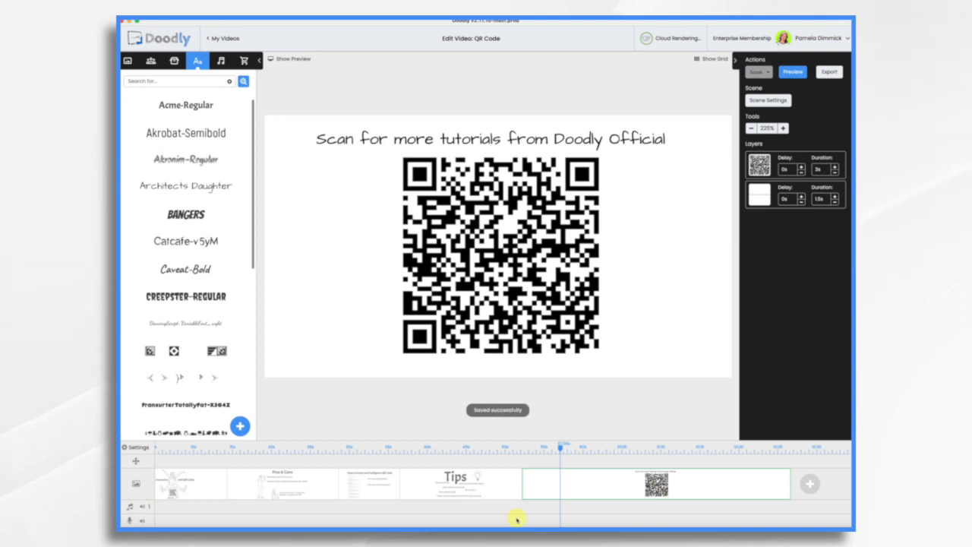
Shrink the QR code in the final scene and add the Acme-Regular text "Find Doodly Official on YouTube" below it.
click(470, 334)
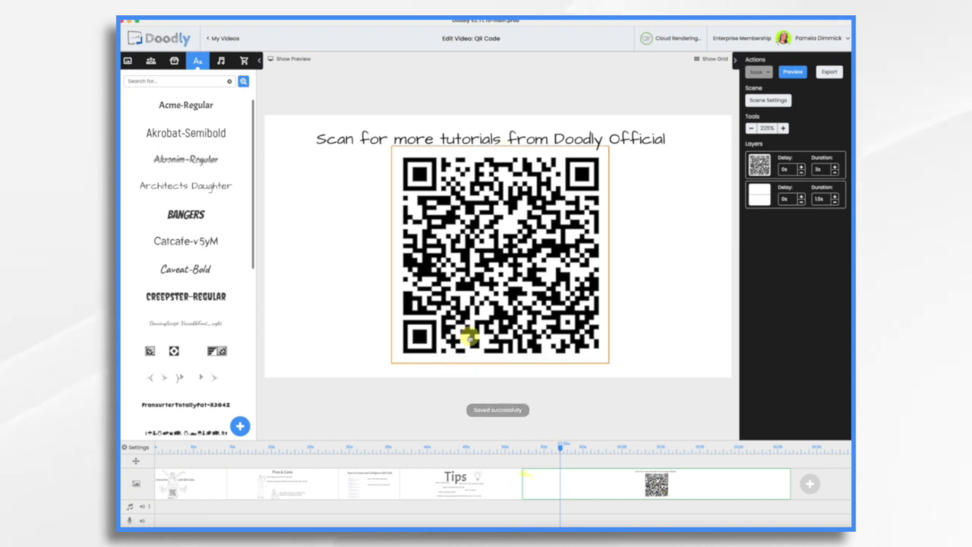
drag(608, 364, 569, 322)
drag(180, 110, 427, 353)
double_click(452, 353)
click(508, 240)
text(Find Doodly Official on YouTube)
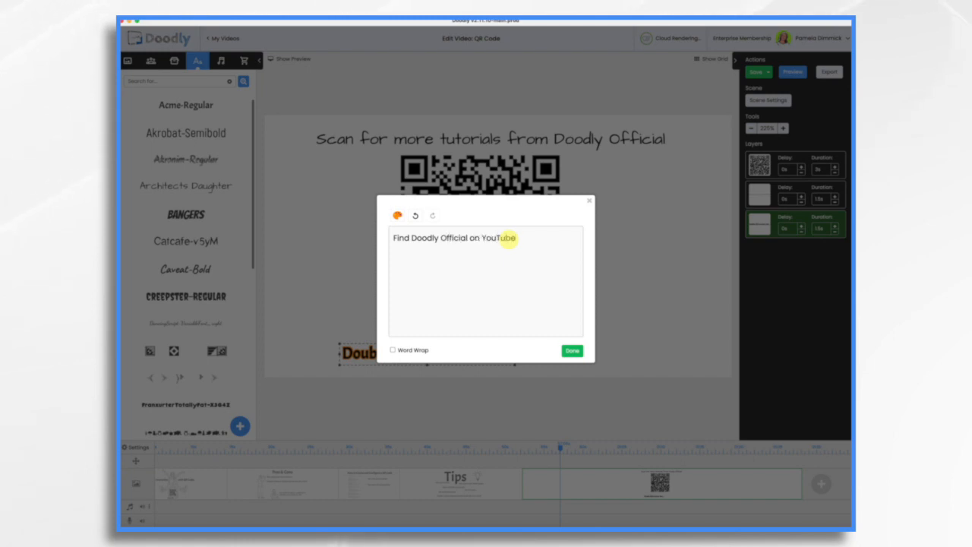
click(573, 350)
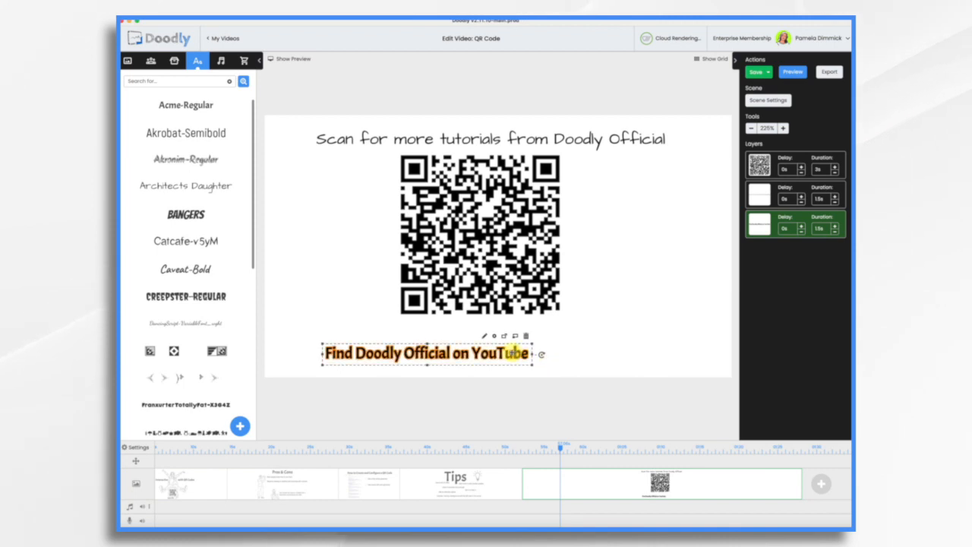
Replace the text below the QR code with the copied YouTube playlist URL, and shrink and reposition it to fit the scene.
click(487, 336)
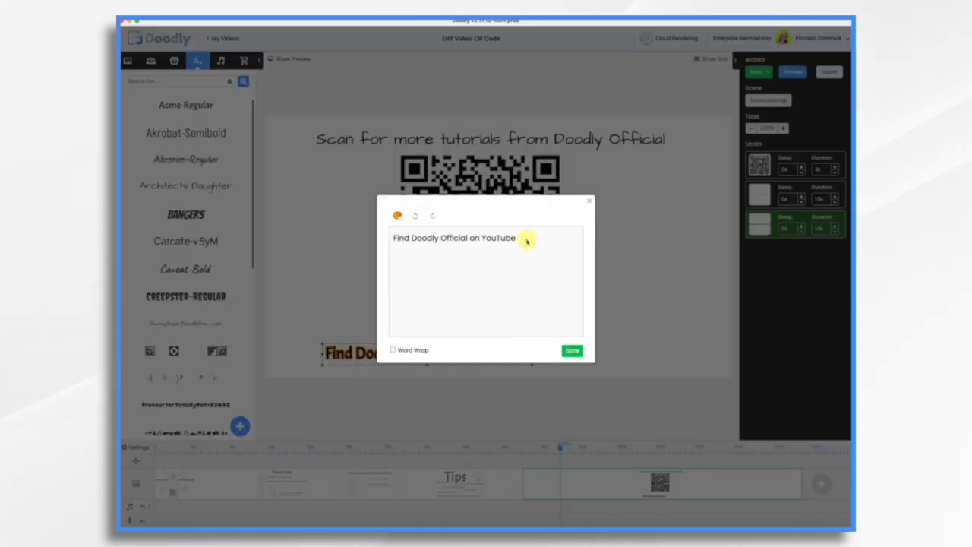
key(super+a)
key(super+v)
click(574, 351)
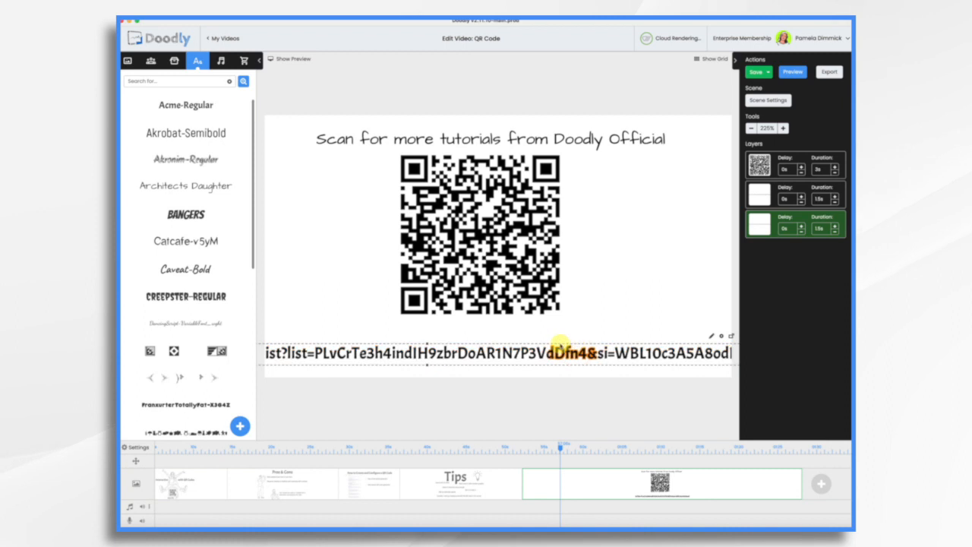
click(427, 366)
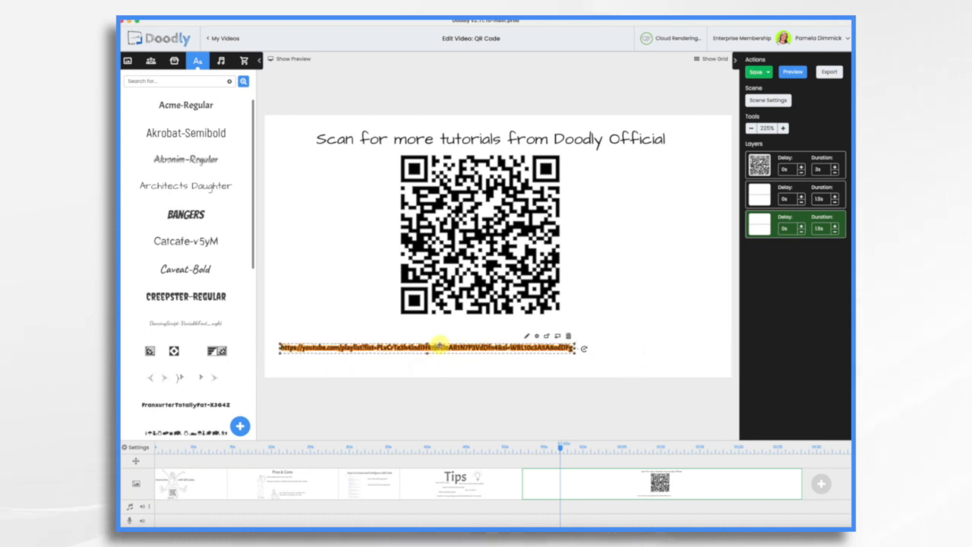
drag(439, 346, 494, 343)
click(627, 281)
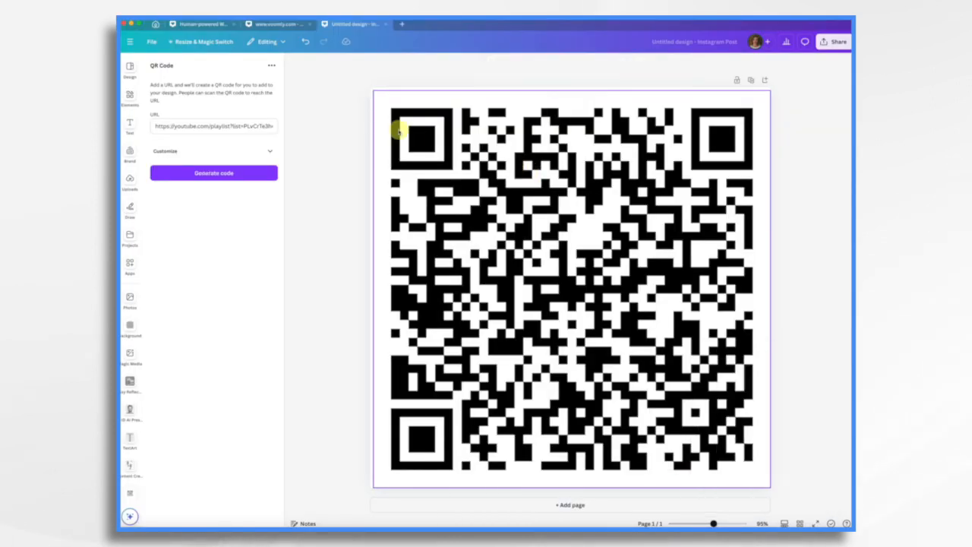
Switch to Canva and resize the QR code design to Presentation (16:9).
click(192, 41)
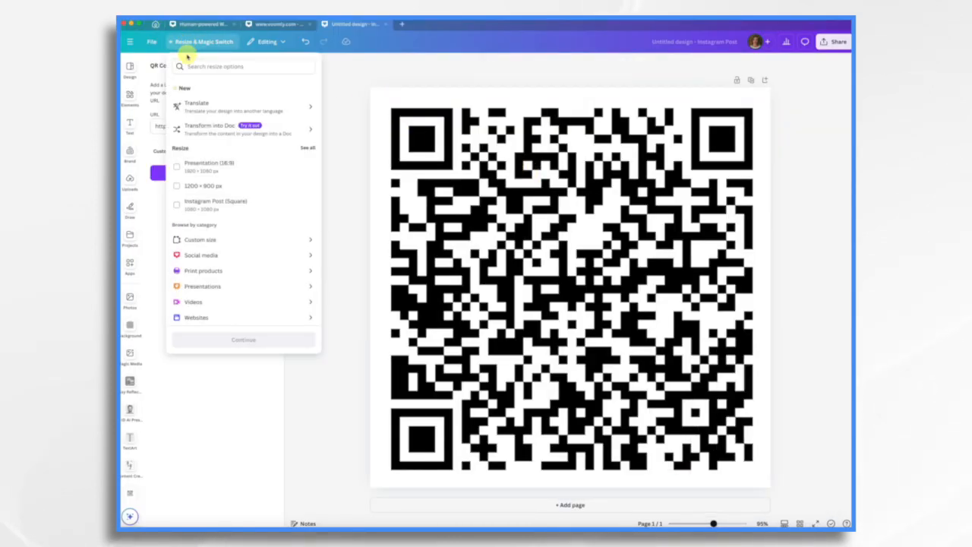
click(202, 167)
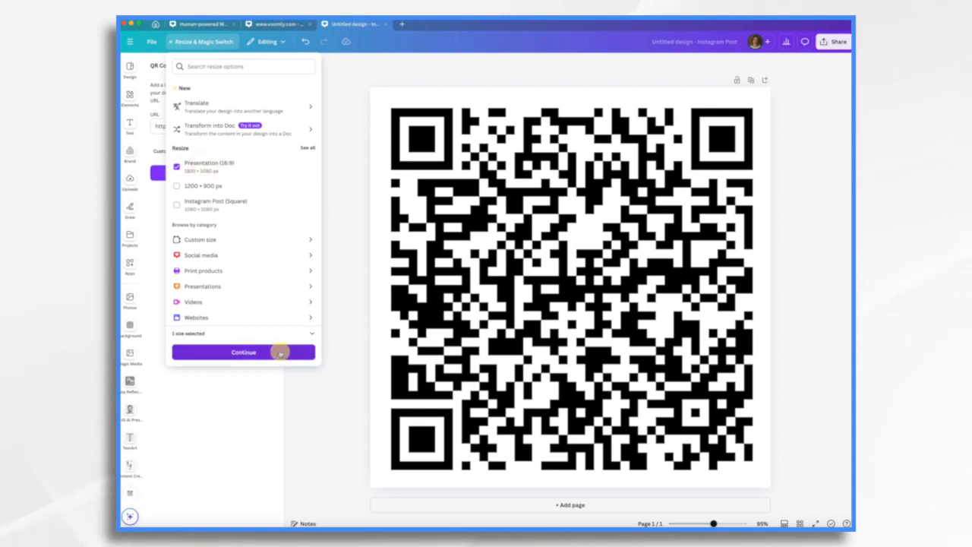
click(277, 351)
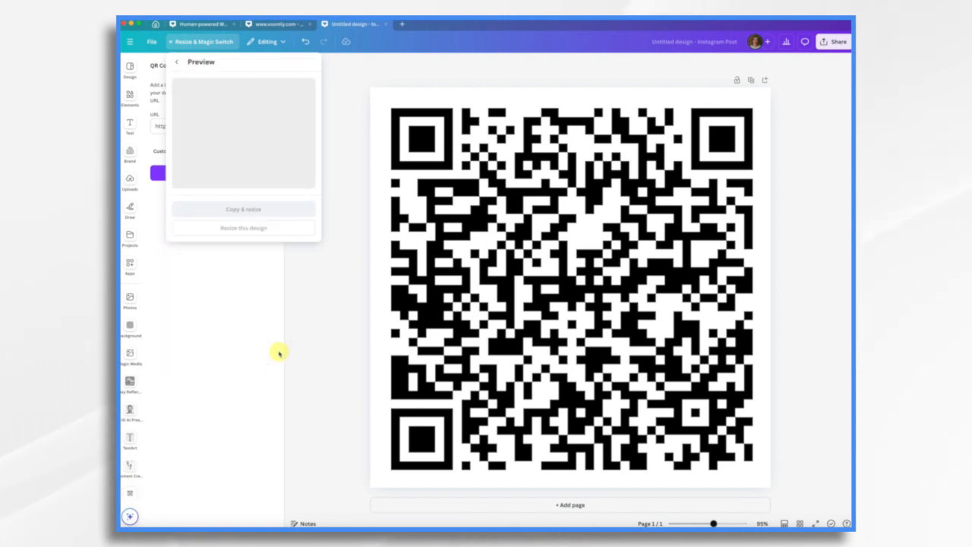
click(279, 227)
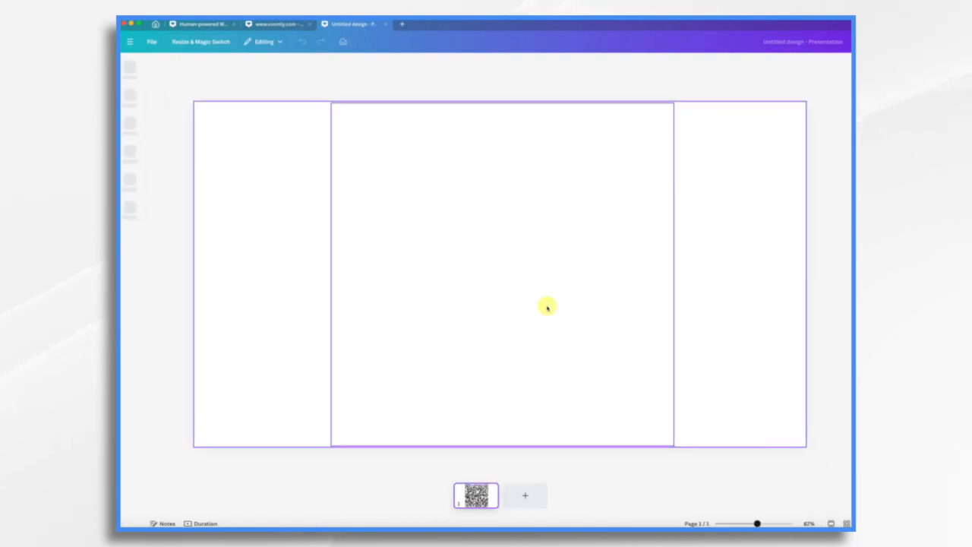
Shrink the QR code and place it in the lower-right corner of the blank page, and open the sharing options.
drag(664, 113, 453, 279)
drag(371, 346, 602, 338)
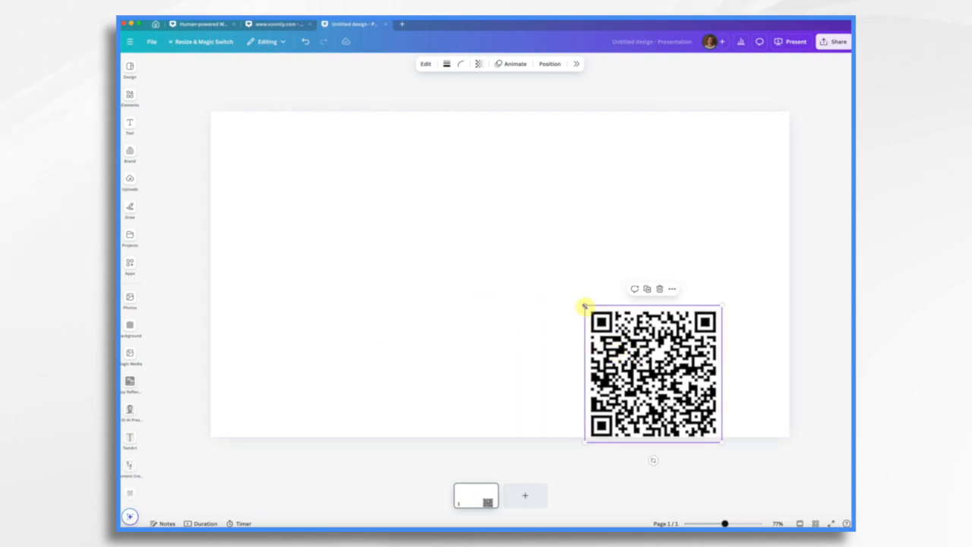
drag(585, 305, 738, 399)
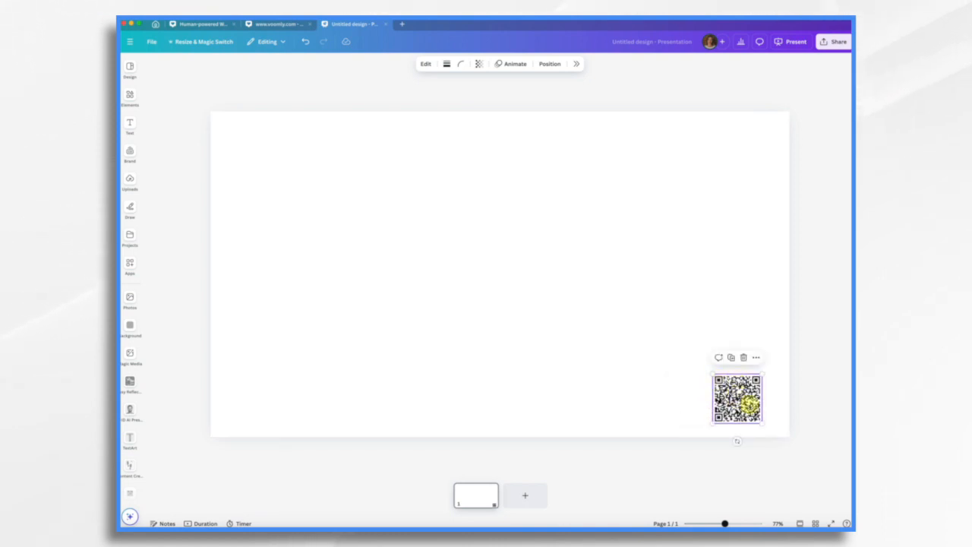
mouse_move(739, 409)
mouse_down()
mouse_move(751, 145)
mouse_move(746, 414)
mouse_up()
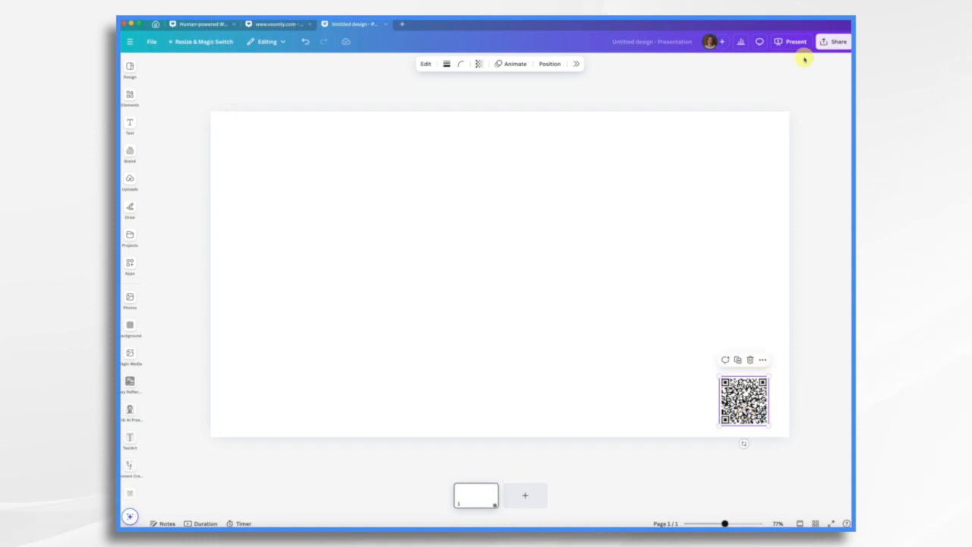
click(833, 41)
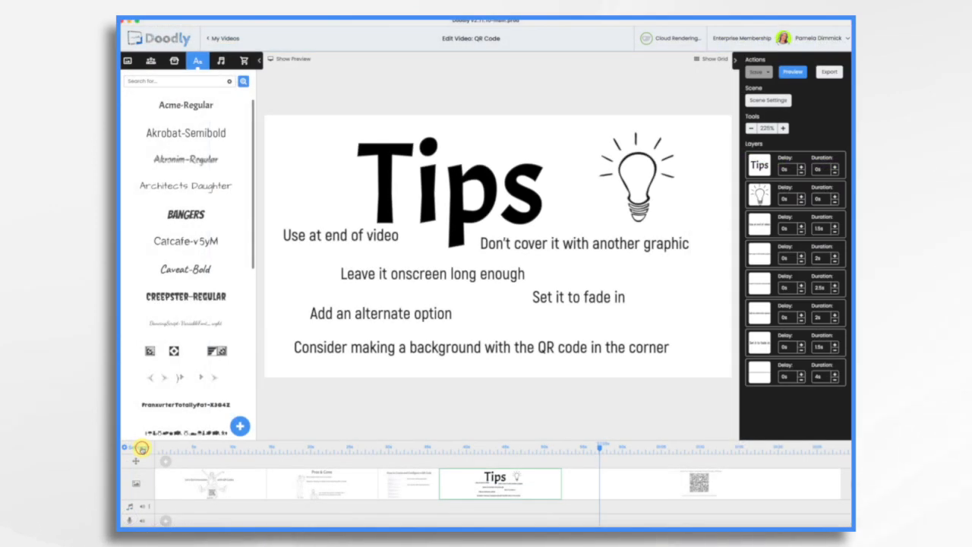
In the video settings, switch the background style to a custom image and load the QR code corner image file.
click(142, 448)
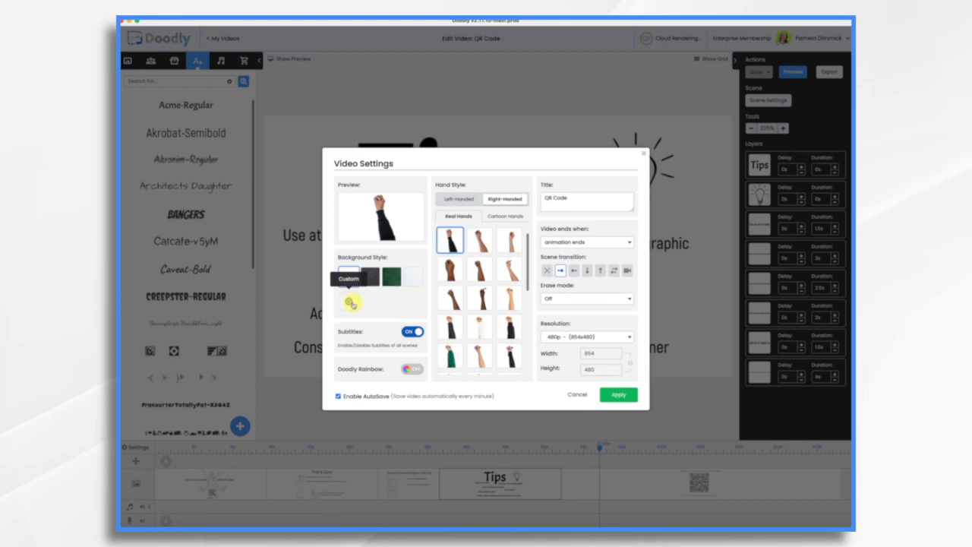
click(350, 303)
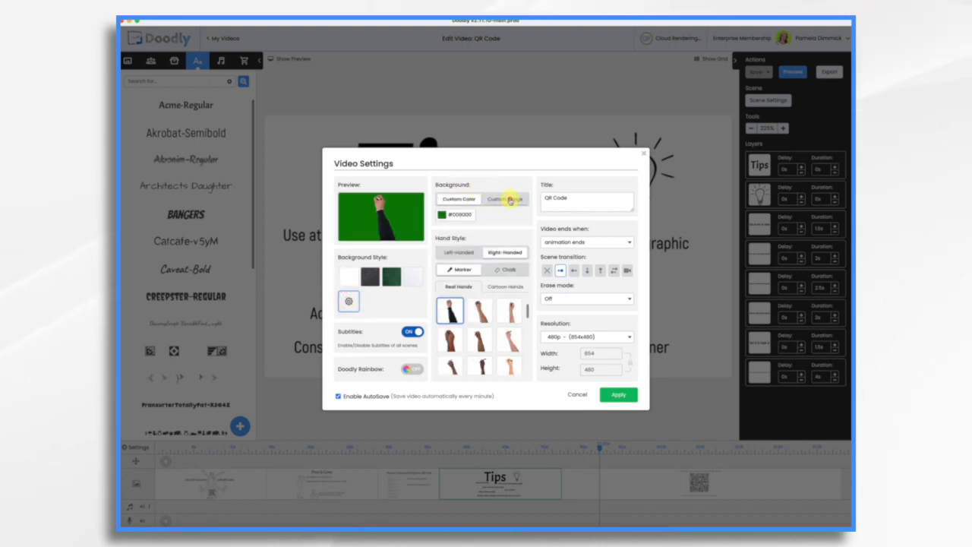
click(506, 199)
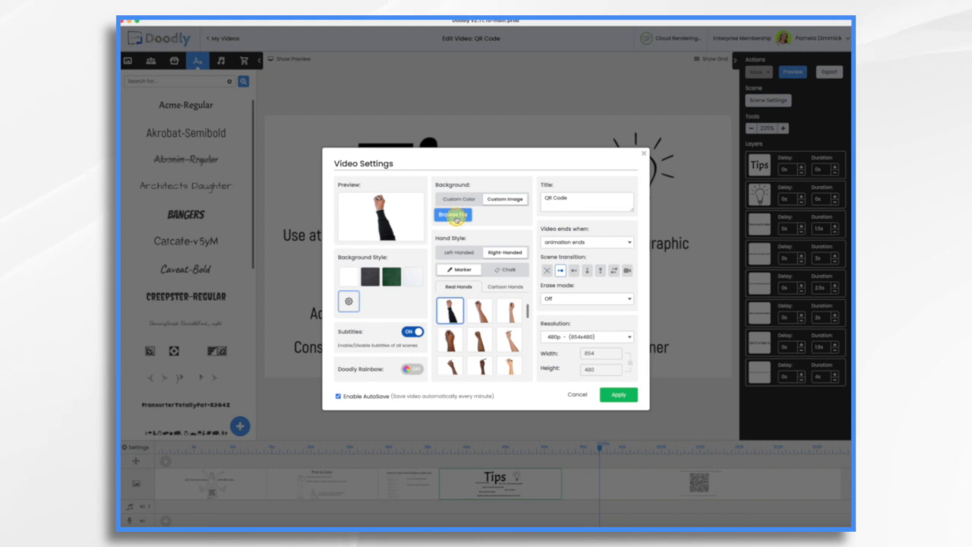
click(454, 215)
double_click(451, 222)
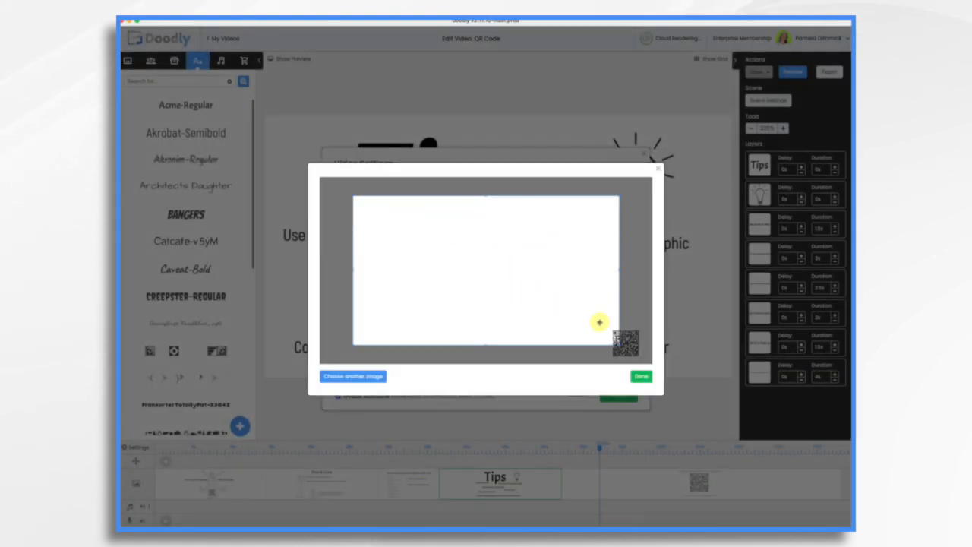
Expand the crop area to cover the entire background image, including the corner QR code, and apply the video settings.
drag(440, 276, 403, 252)
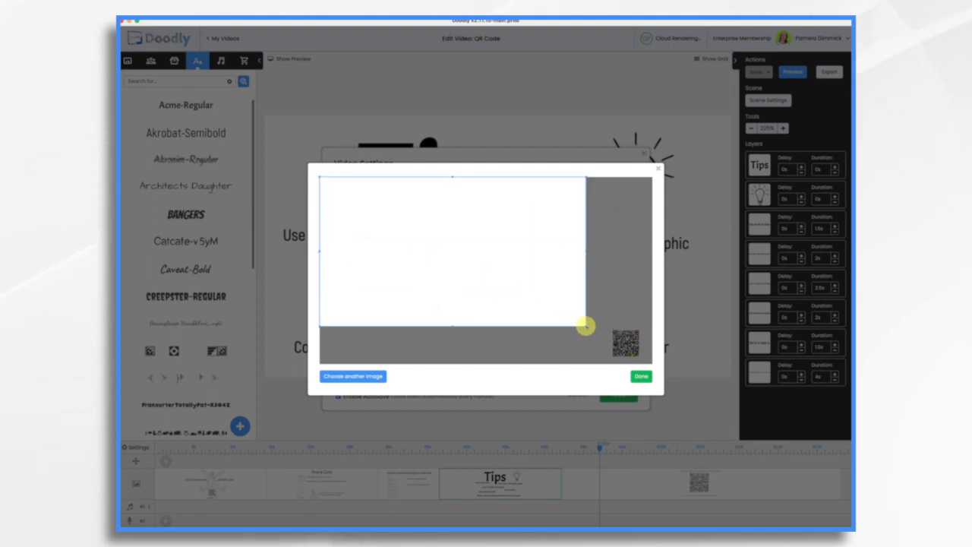
drag(586, 326, 668, 358)
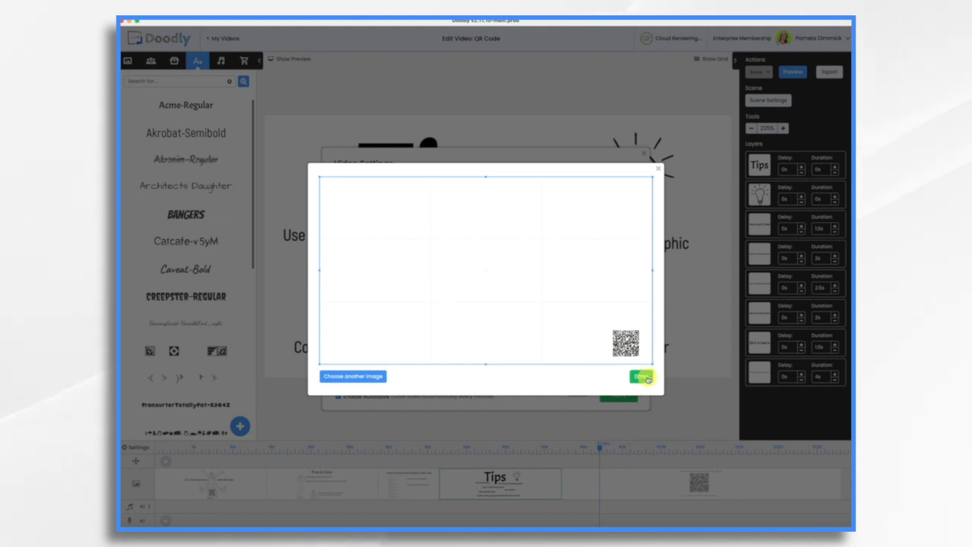
click(642, 377)
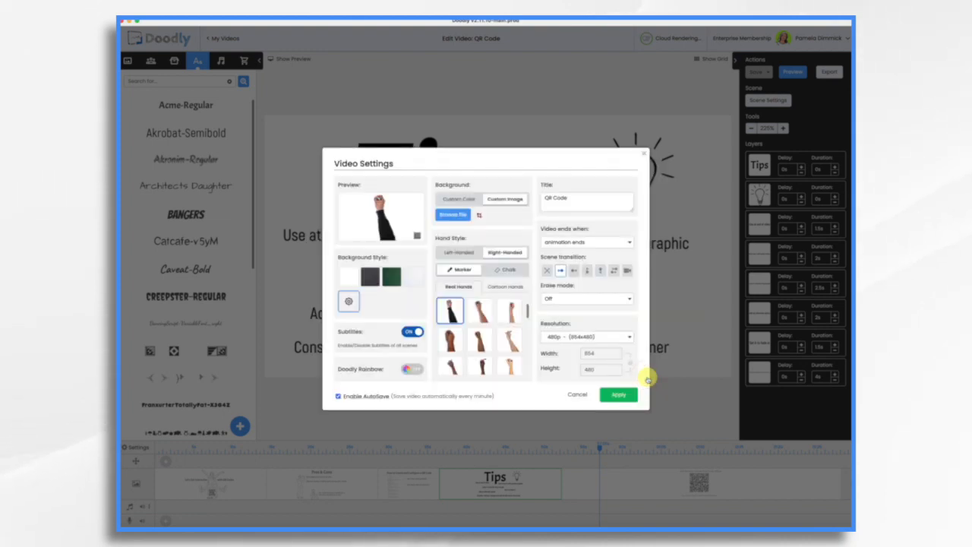
click(619, 394)
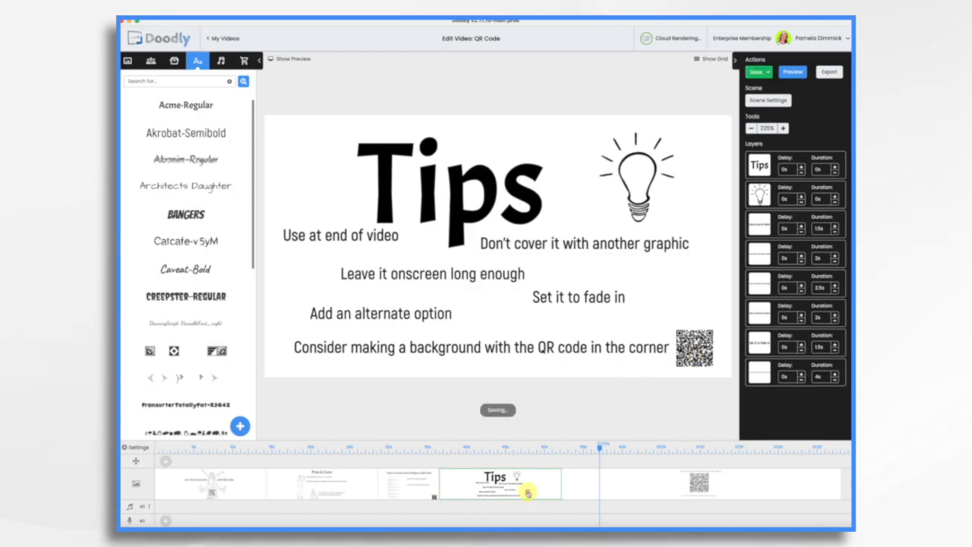
Check the earlier scenes against the new background, and shift the Pros & Cons hint text and pointing man slightly left, away from the QR code.
click(410, 491)
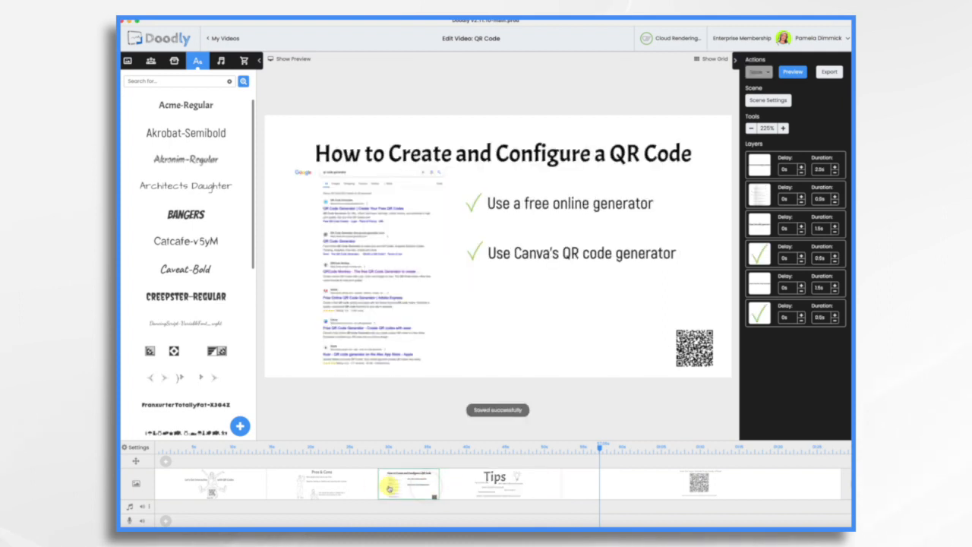
click(344, 487)
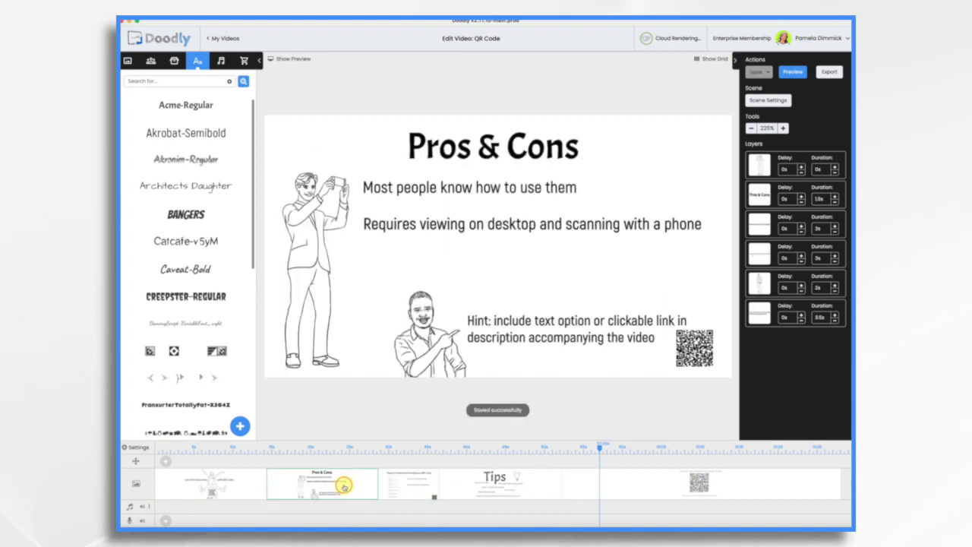
click(228, 482)
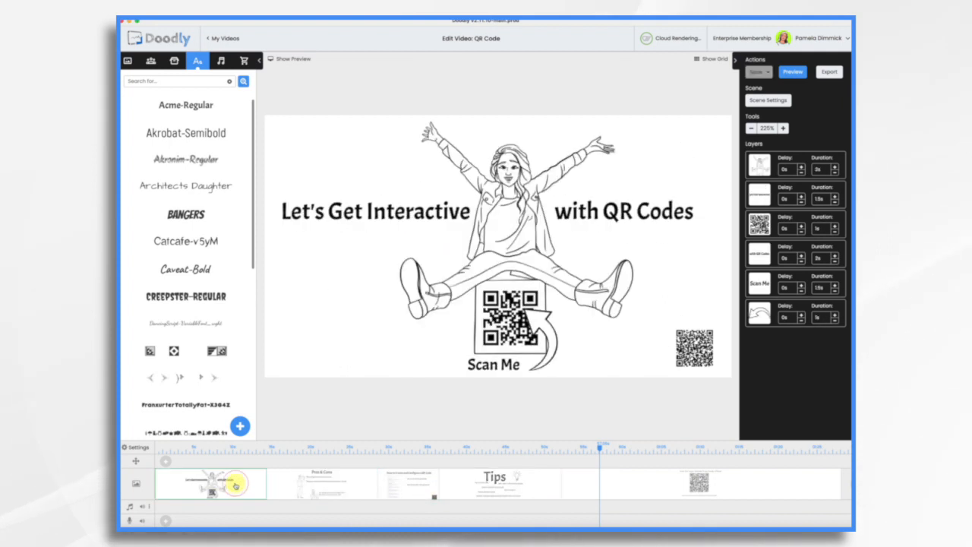
click(345, 487)
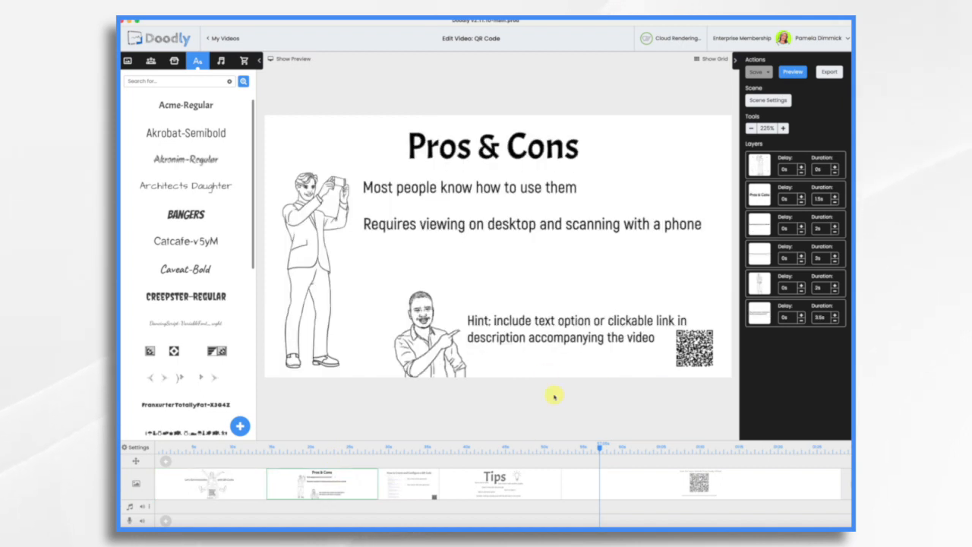
drag(544, 333, 536, 331)
drag(433, 348, 418, 349)
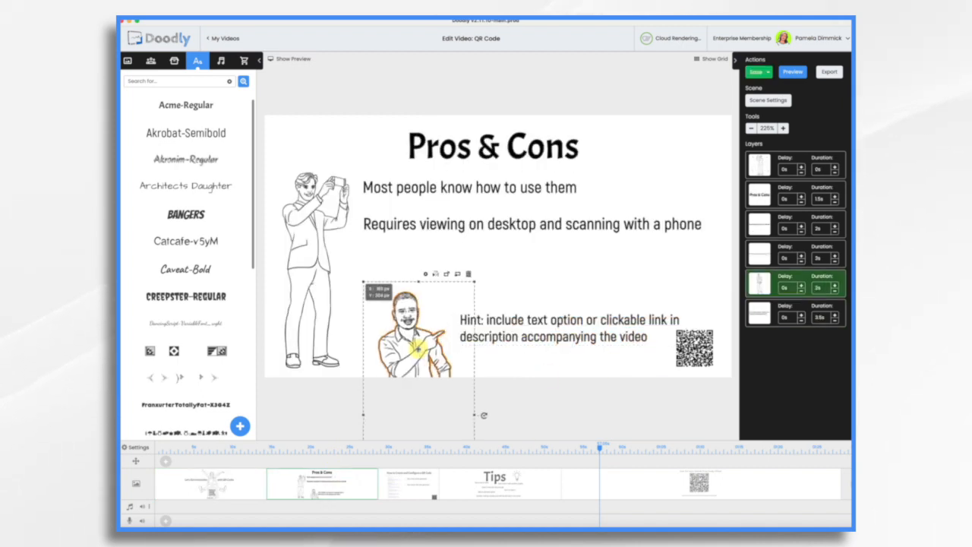
click(589, 330)
Return to the Tips scene and play a preview of the whole video with the QR code background.
click(524, 475)
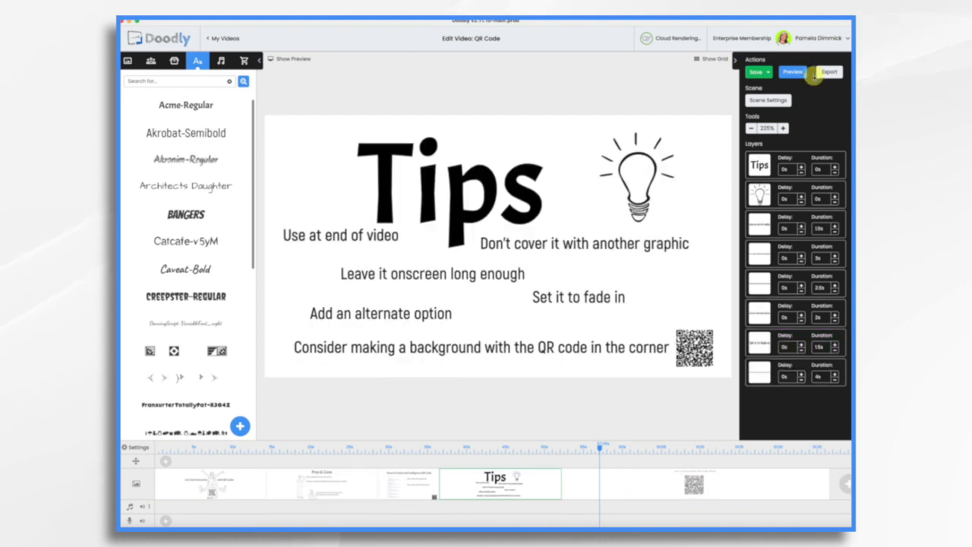
click(794, 72)
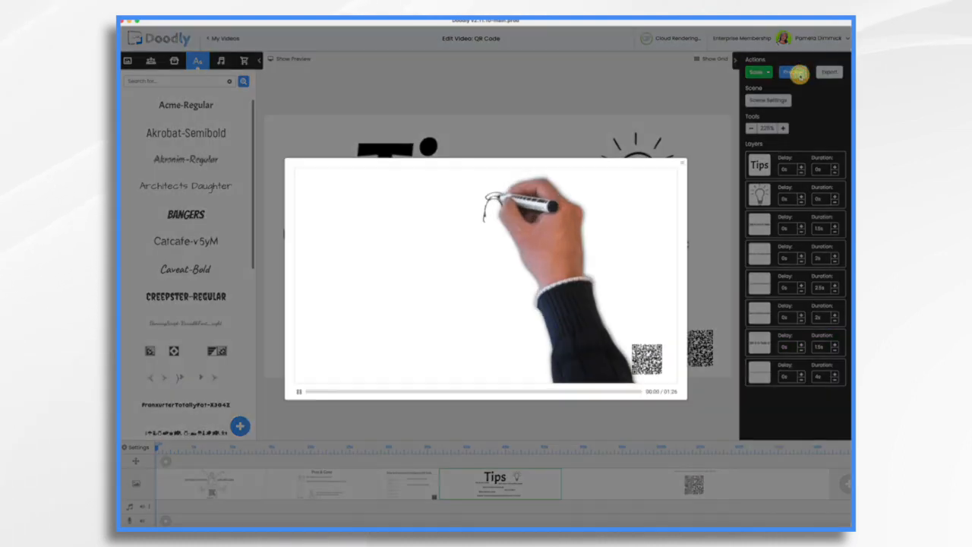